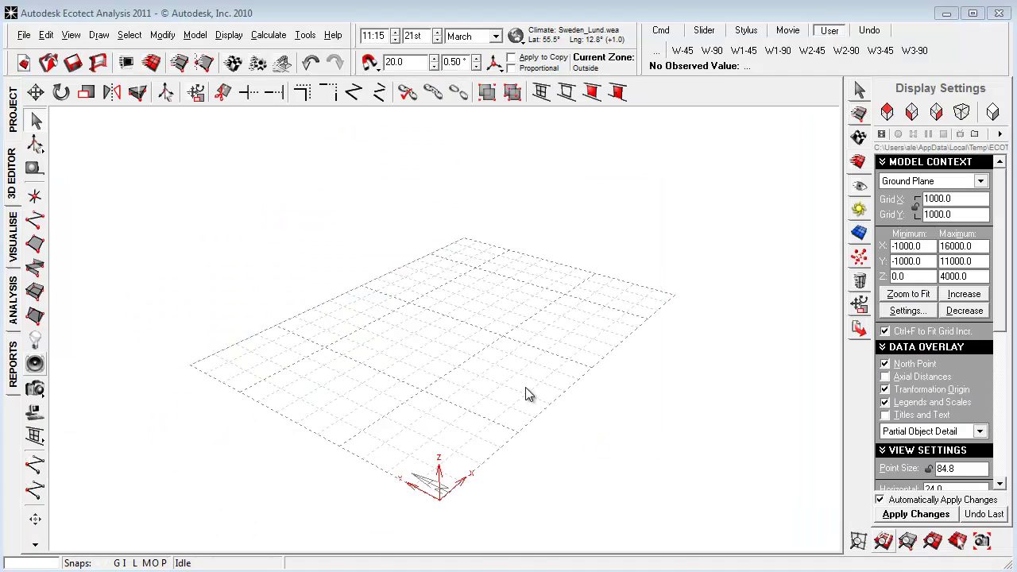
Check the weather data file and site location in the project data, and return to the 3D editor
{"action": "right_click_drag", "start_coordinate": [521, 382], "coordinate": [512, 374]}
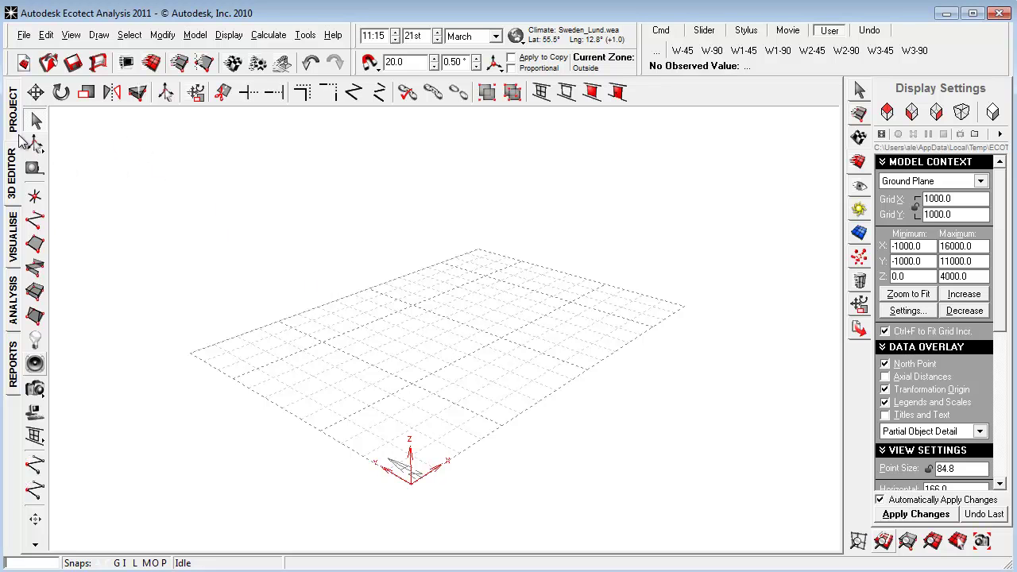
{"action": "left_click", "coordinate": [14, 119]}
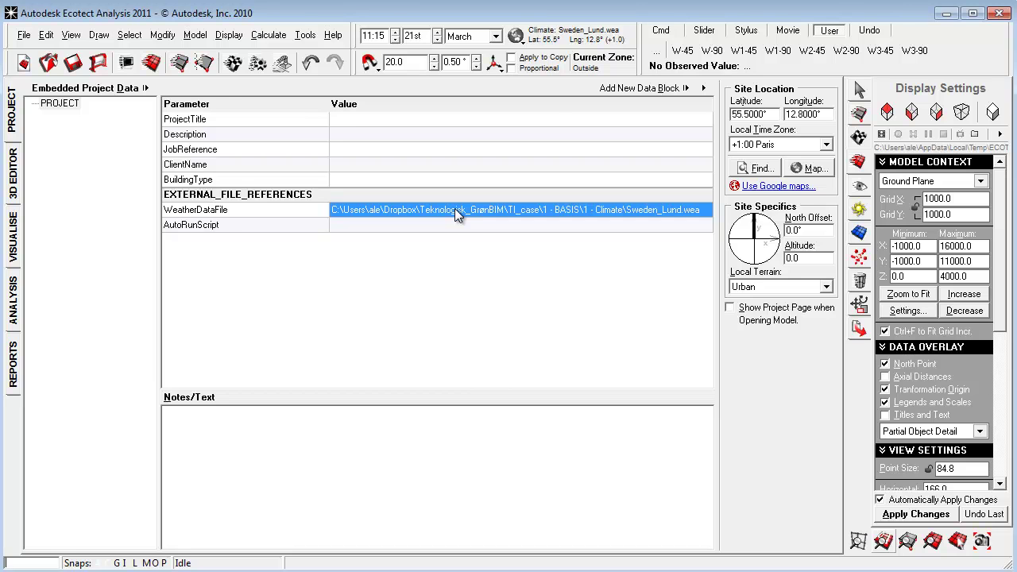
{"action": "left_click", "coordinate": [12, 171]}
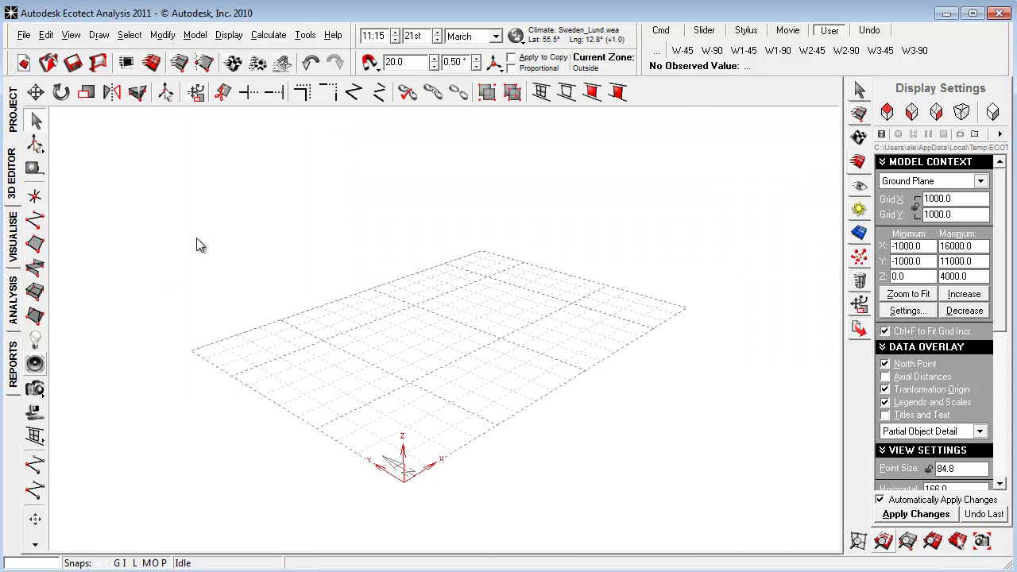
{"action": "left_click", "coordinate": [24, 35]}
{"action": "mouse_move", "coordinate": [120, 196]}
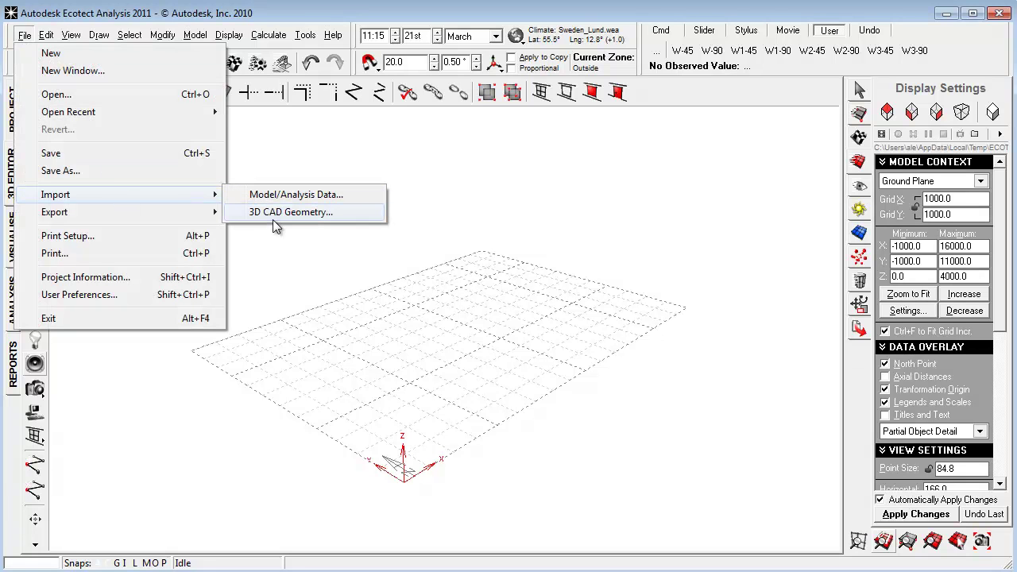
{"action": "right_click_drag", "start_coordinate": [325, 266], "coordinate": [352, 318]}
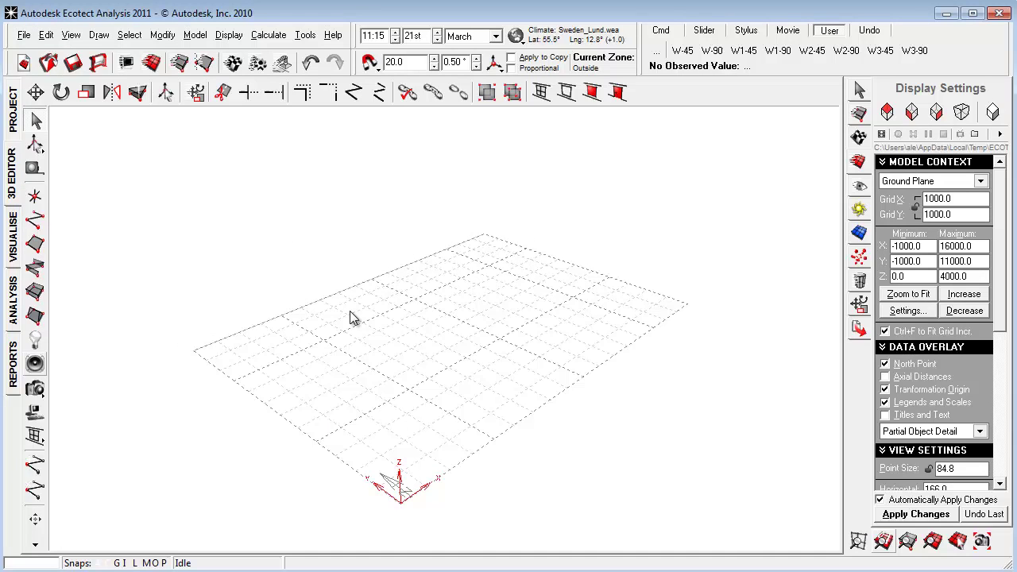
Draw a roughly rectangular zone about 8840 by 4500 mm on the ground plane, setting its corners in plan view
{"action": "scroll", "coordinate": [431, 428], "scroll_direction": "up", "scroll_amount": 1}
{"action": "middle_click_drag", "start_coordinate": [433, 434], "coordinate": [401, 391]}
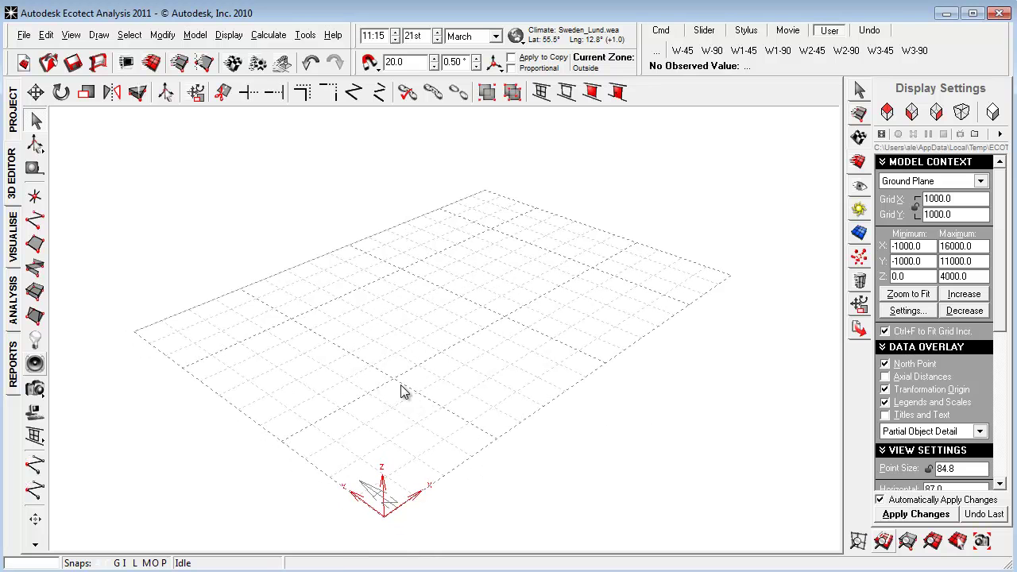
{"action": "left_click", "coordinate": [35, 294]}
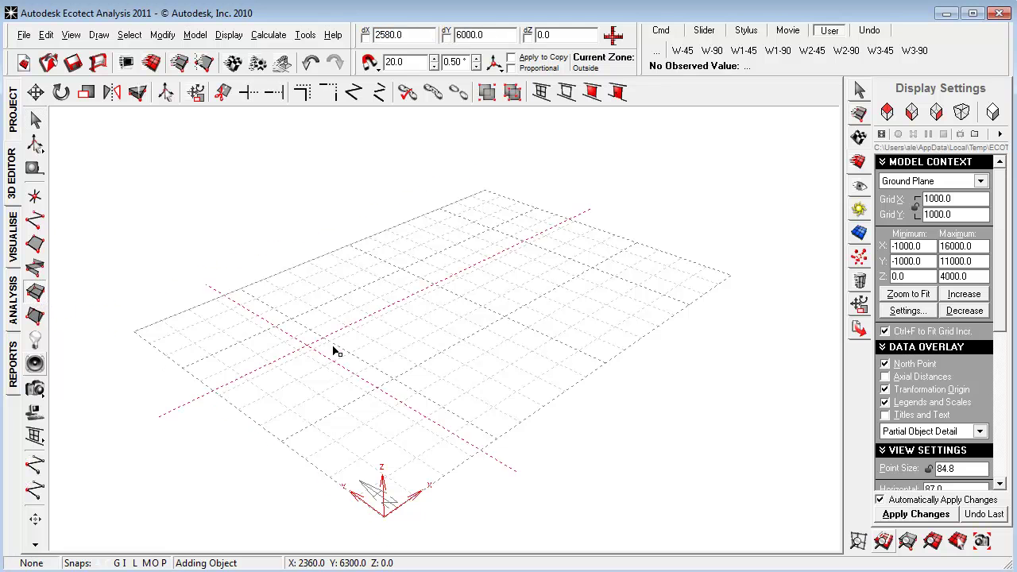
{"action": "left_click", "coordinate": [290, 351]}
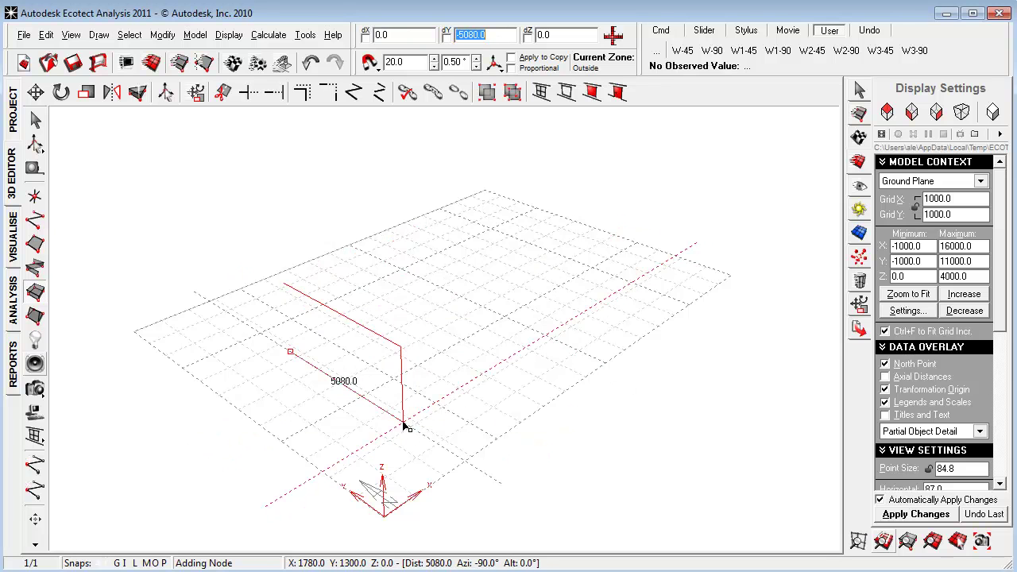
{"action": "key", "text": "F5"}
{"action": "left_click", "coordinate": [553, 281]}
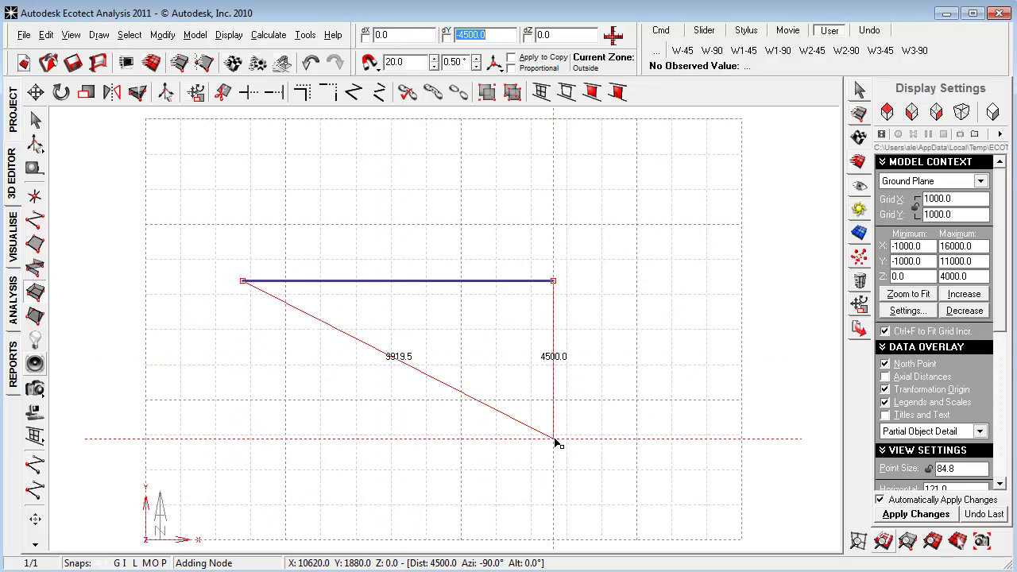
{"action": "left_click", "coordinate": [554, 438]}
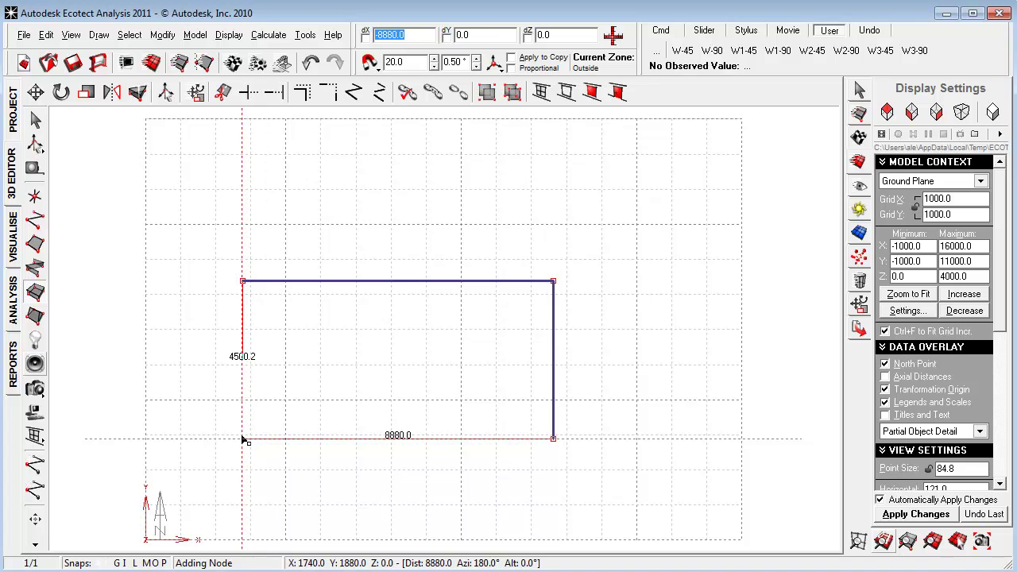
{"action": "right_click", "coordinate": [244, 438]}
{"action": "left_click", "coordinate": [284, 88]}
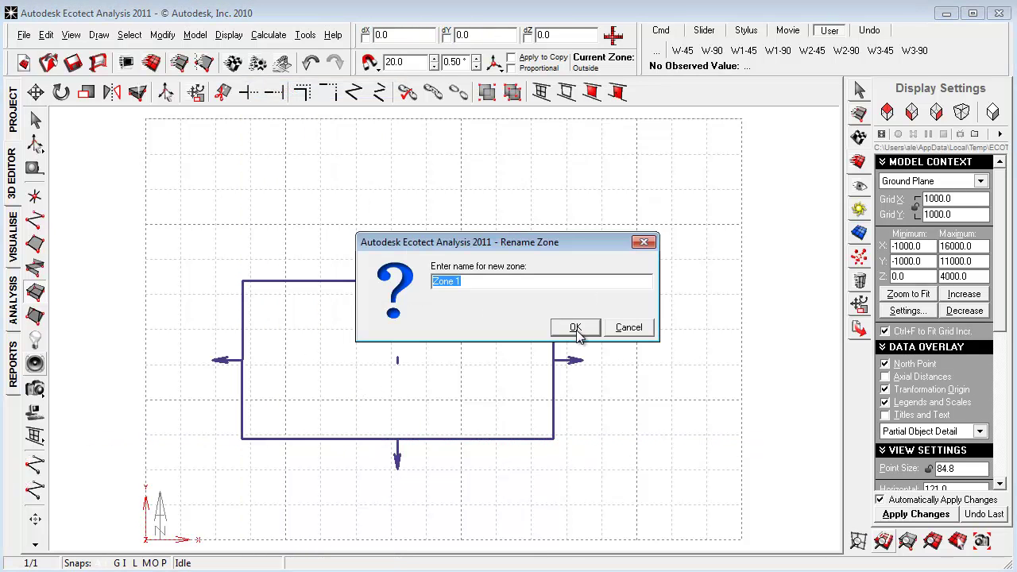
Accept Zone 1 as the new zone's name and show the zone in perspective
{"action": "left_click", "coordinate": [575, 328]}
{"action": "key", "text": "F8"}
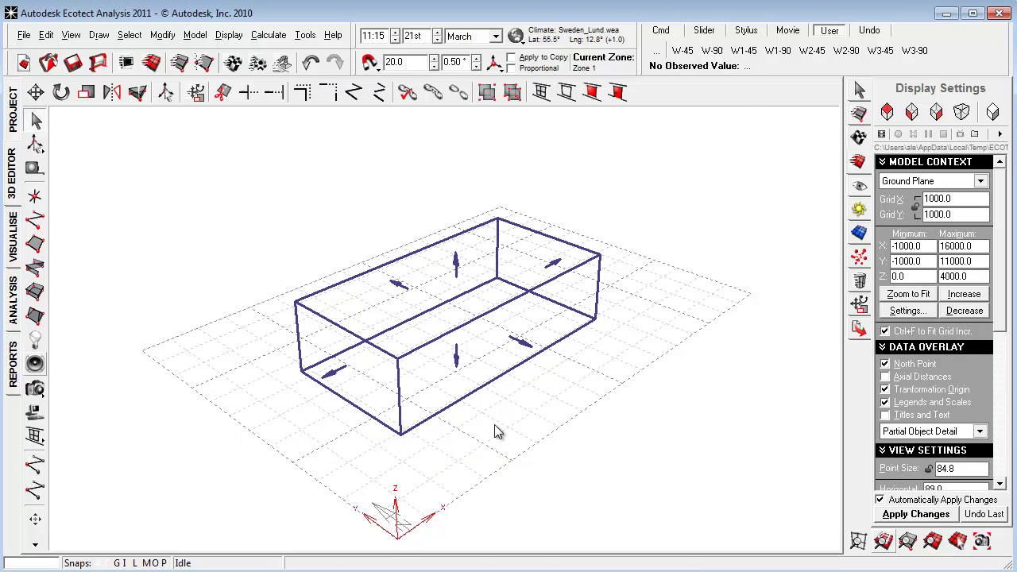
{"action": "right_click_drag", "start_coordinate": [494, 425], "coordinate": [495, 430]}
{"action": "scroll", "coordinate": [494, 430], "scroll_direction": "up", "scroll_amount": 2}
{"action": "scroll", "coordinate": [493, 431], "scroll_direction": "down", "scroll_amount": 3}
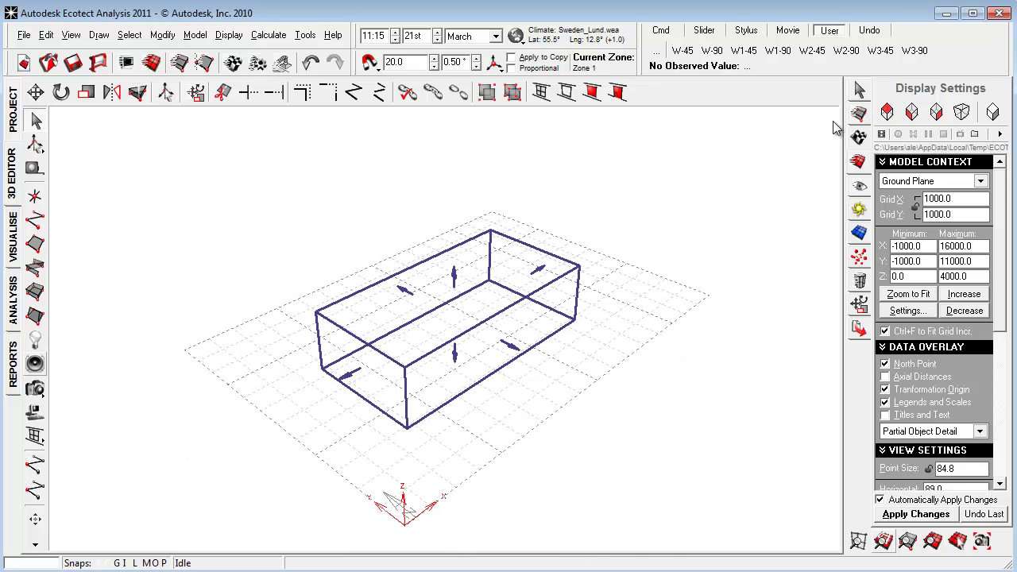
Show the selection information for the zone, its nodes and its objects
{"action": "left_click", "coordinate": [860, 92]}
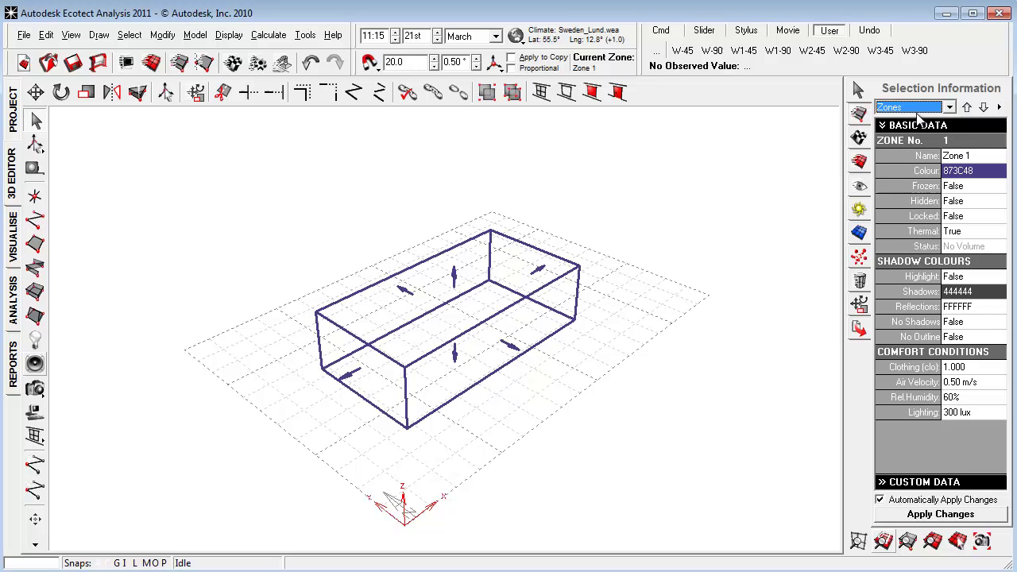
{"action": "left_click", "coordinate": [915, 110]}
{"action": "left_click", "coordinate": [890, 142]}
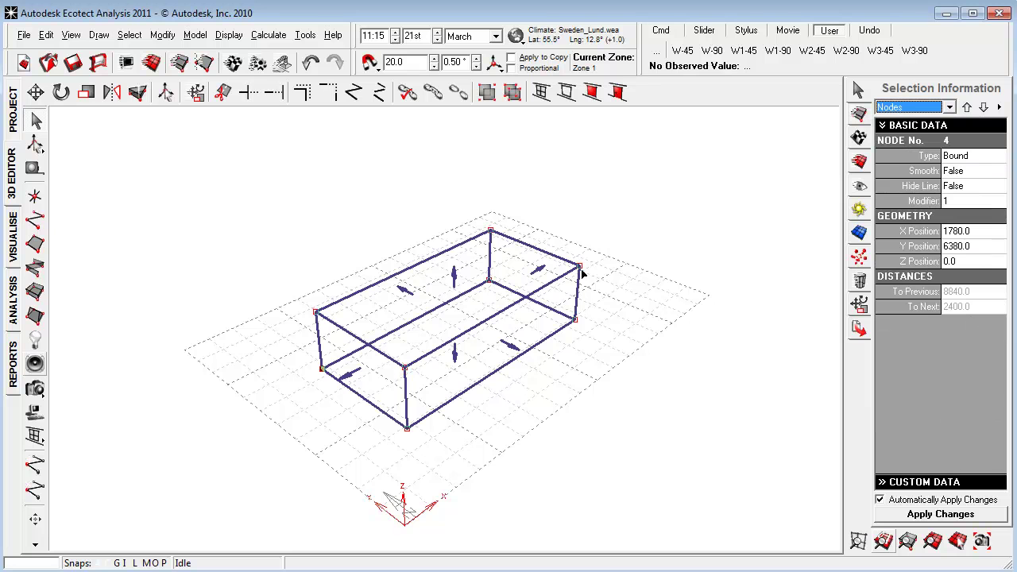
{"action": "left_click", "coordinate": [913, 107]}
{"action": "left_click", "coordinate": [894, 130]}
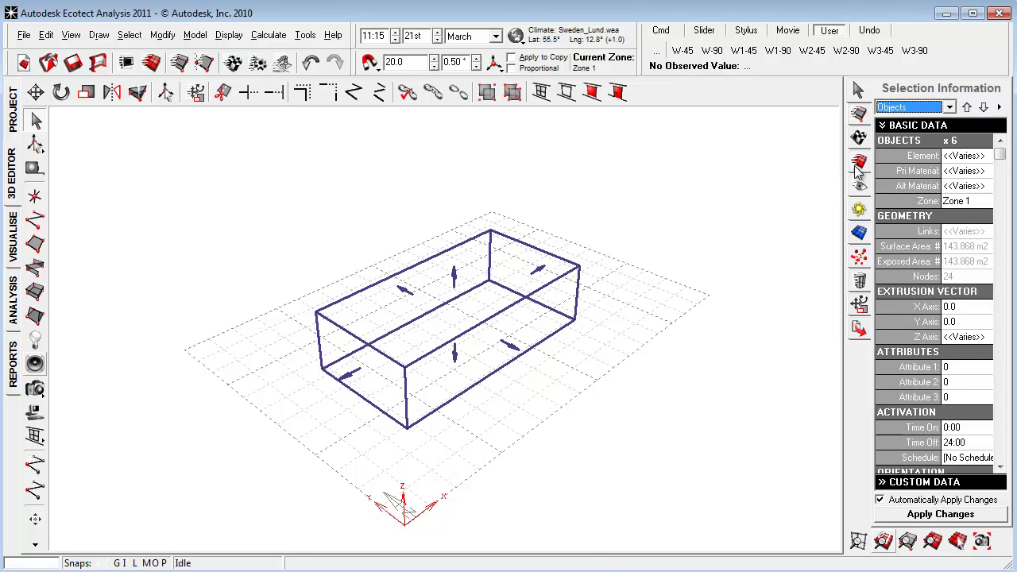
Select the zone's long front wall and cycle through the surfaces until the short east end wall is selected
{"action": "right_click_drag", "start_coordinate": [619, 409], "coordinate": [729, 361]}
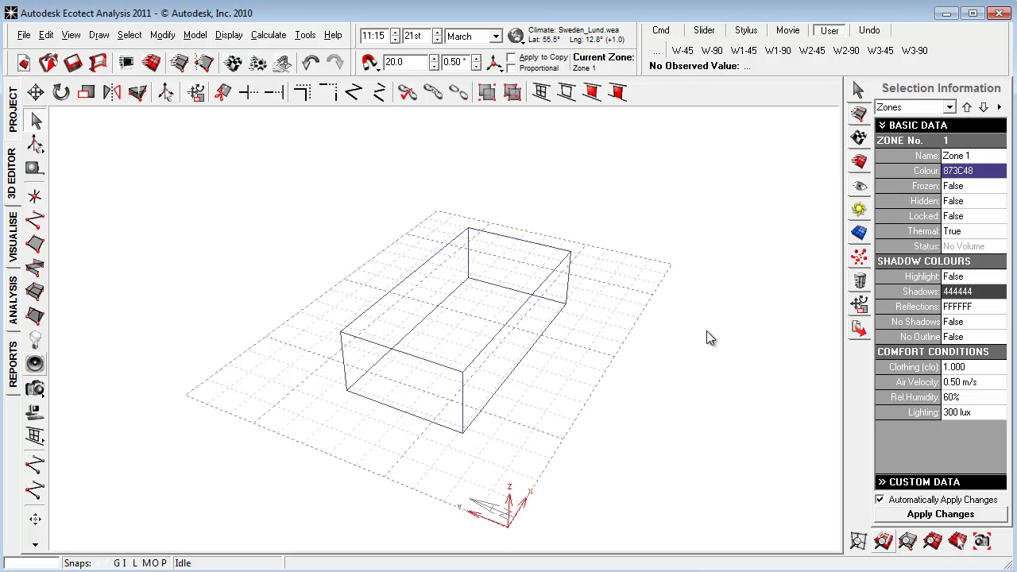
{"action": "right_click_drag", "start_coordinate": [677, 384], "coordinate": [710, 297]}
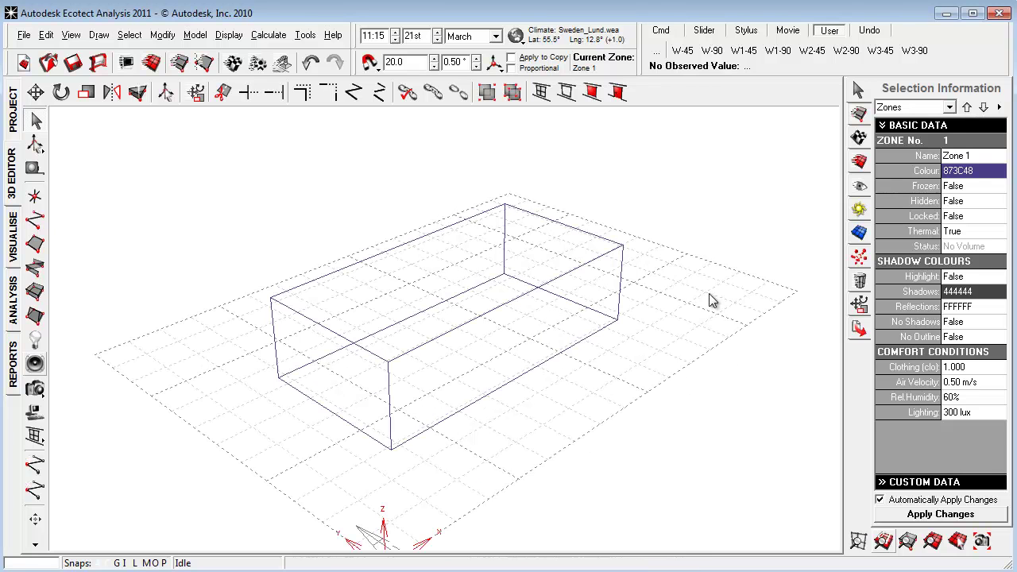
{"action": "left_click", "coordinate": [532, 297]}
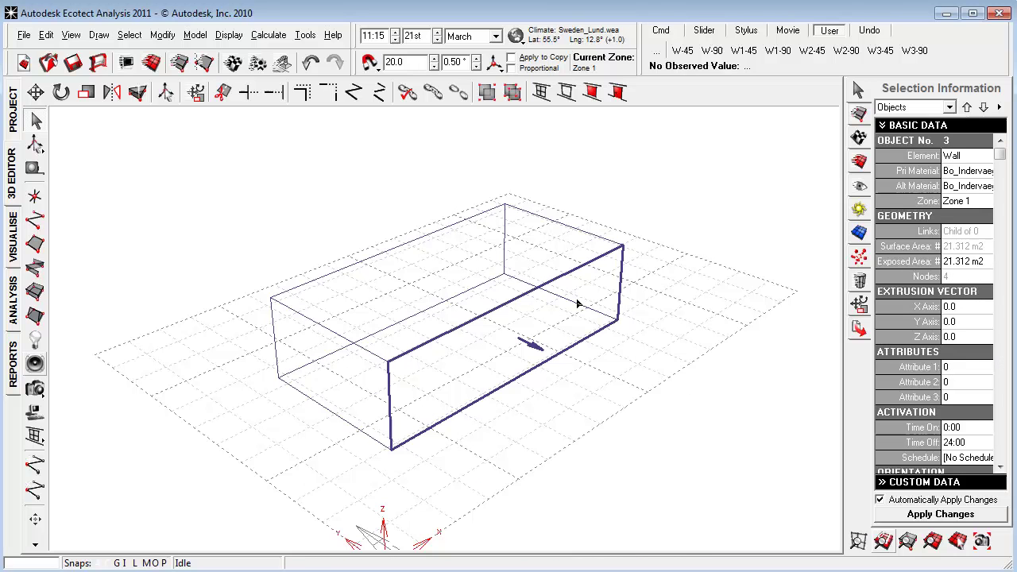
{"action": "key", "text": "space"}
{"action": "key", "text": "space"}
{"action": "key", "text": "space"}
{"action": "key", "text": "space"}
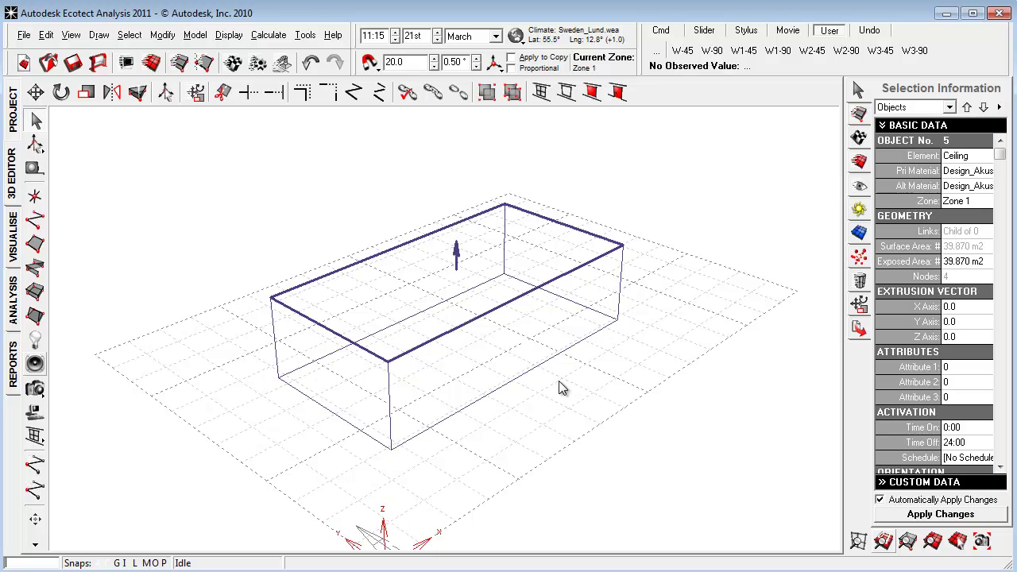
{"action": "key", "text": "Tab"}
{"action": "key", "text": "Tab"}
{"action": "key", "text": "Tab"}
{"action": "right_click_drag", "start_coordinate": [558, 380], "coordinate": [571, 386]}
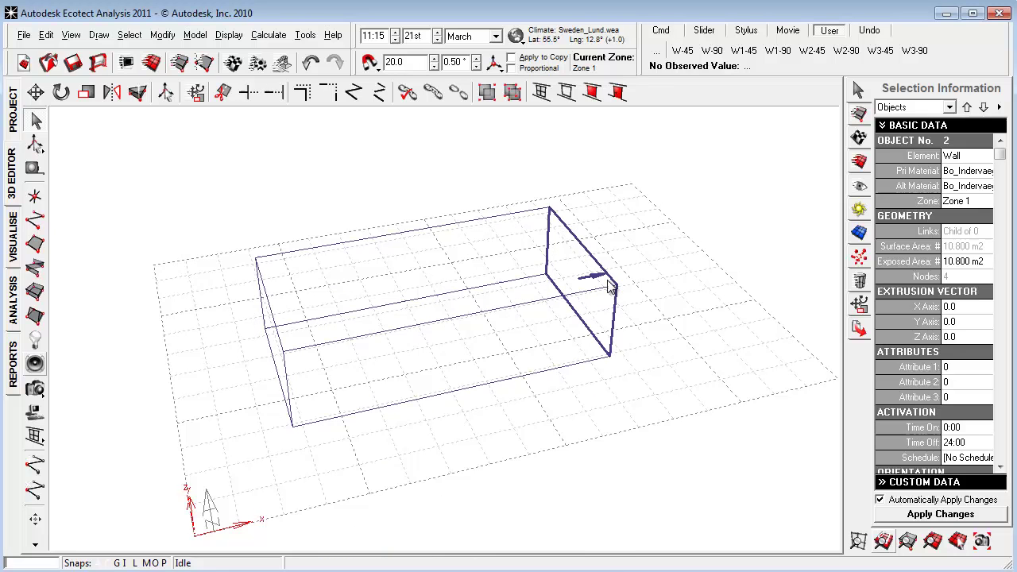
{"action": "right_click_drag", "start_coordinate": [622, 349], "coordinate": [593, 374]}
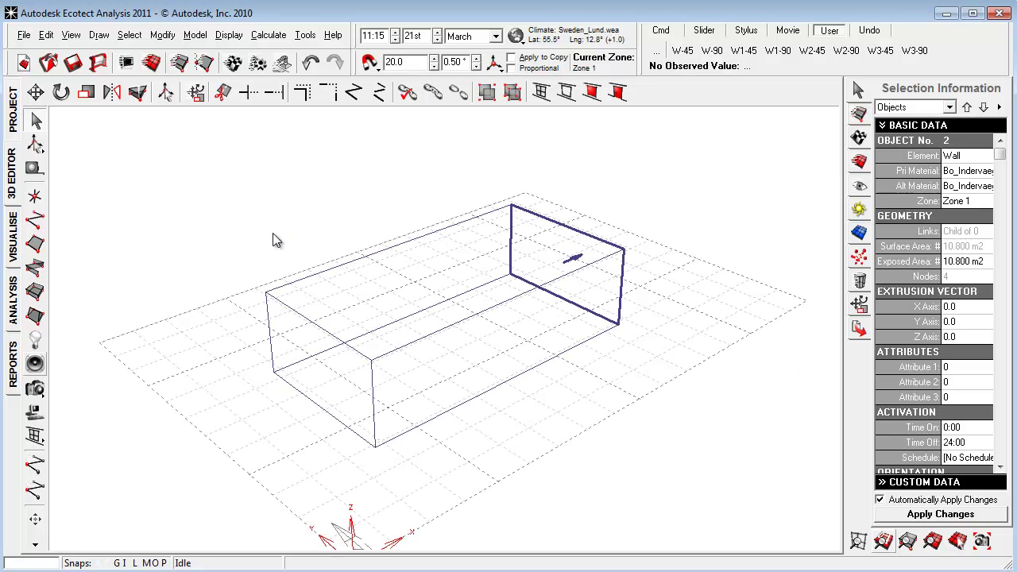
Review the directional arrow option for selected objects in the user preferences and apply the preferences to this session only
{"action": "left_click", "coordinate": [24, 35]}
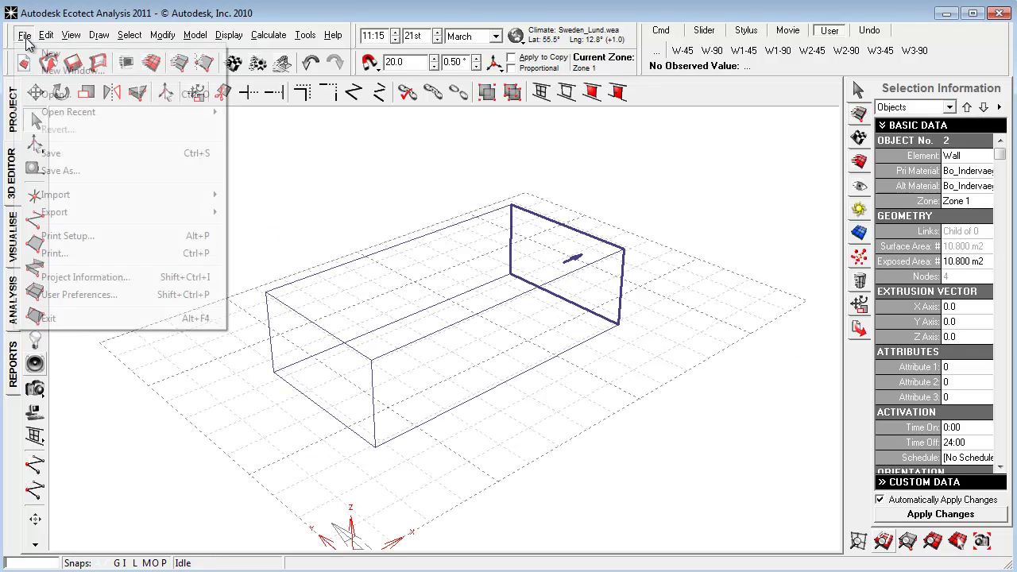
{"action": "left_click", "coordinate": [105, 294]}
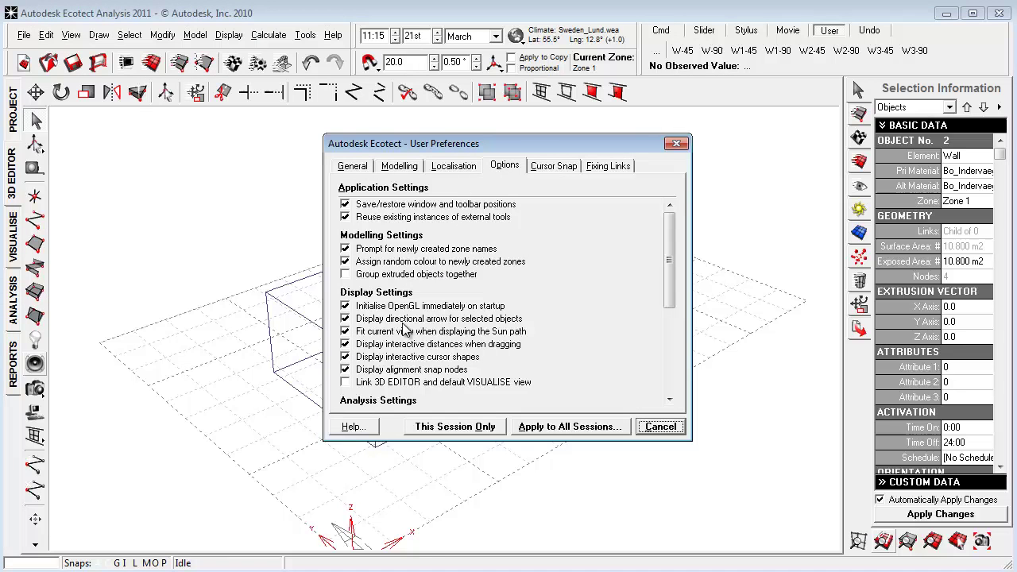
{"action": "left_click", "coordinate": [455, 426]}
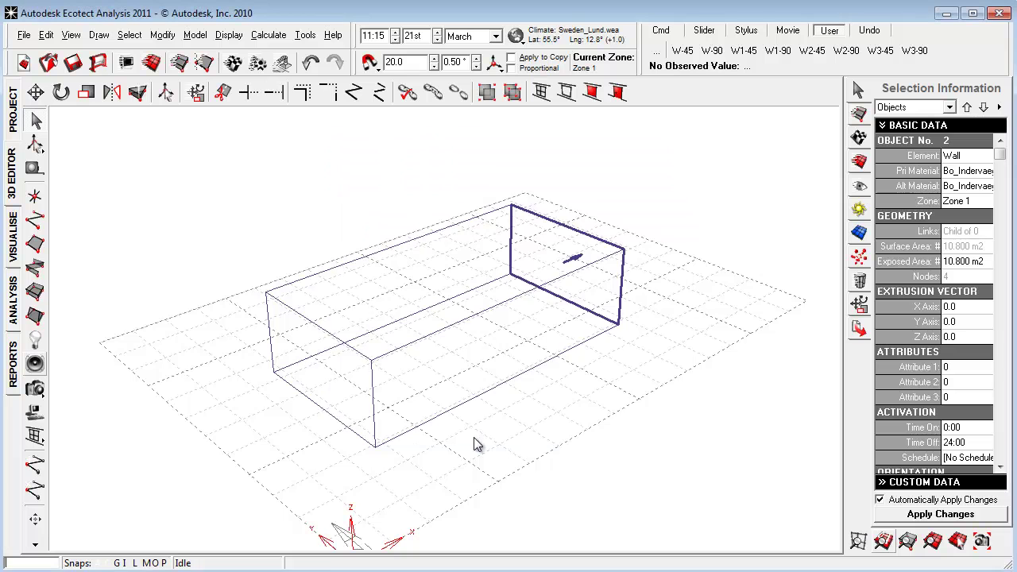
Try to reverse the surface normal of the selected east end wall
{"action": "right_click_drag", "start_coordinate": [475, 442], "coordinate": [495, 374]}
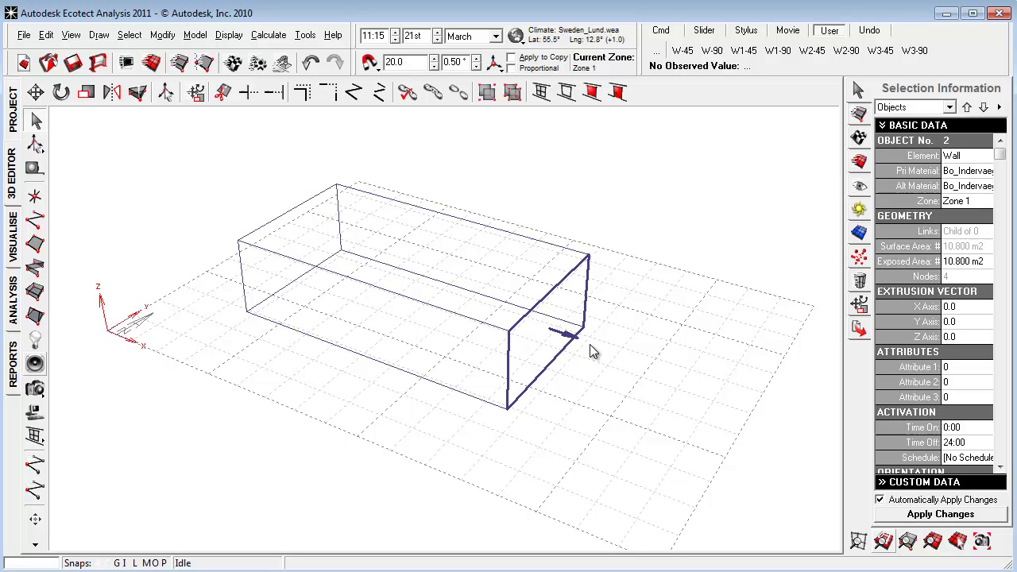
{"action": "key", "text": "ctrl+r"}
{"action": "right_click_drag", "start_coordinate": [591, 352], "coordinate": [543, 341]}
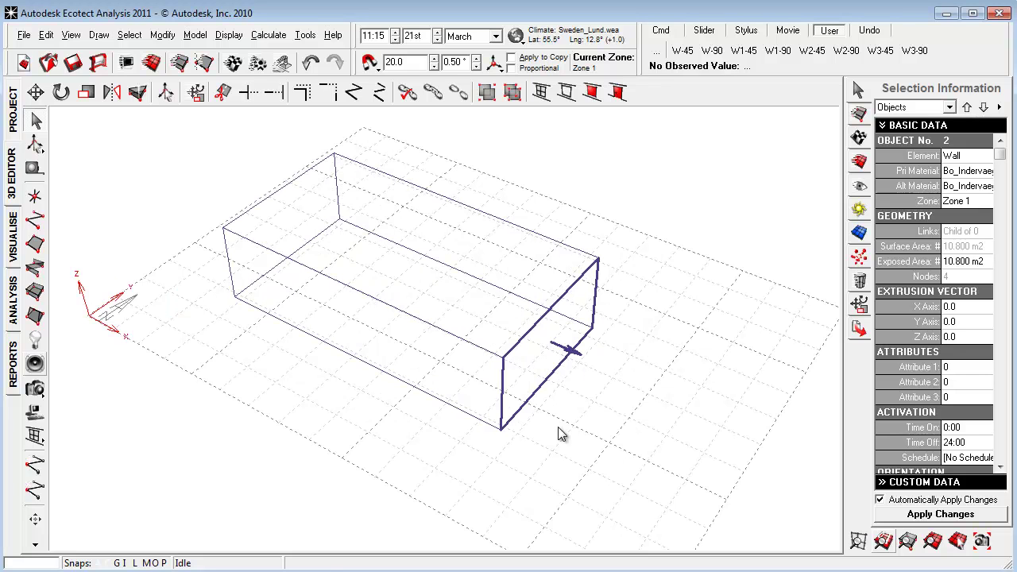
{"action": "middle_click_drag", "start_coordinate": [559, 434], "coordinate": [546, 421]}
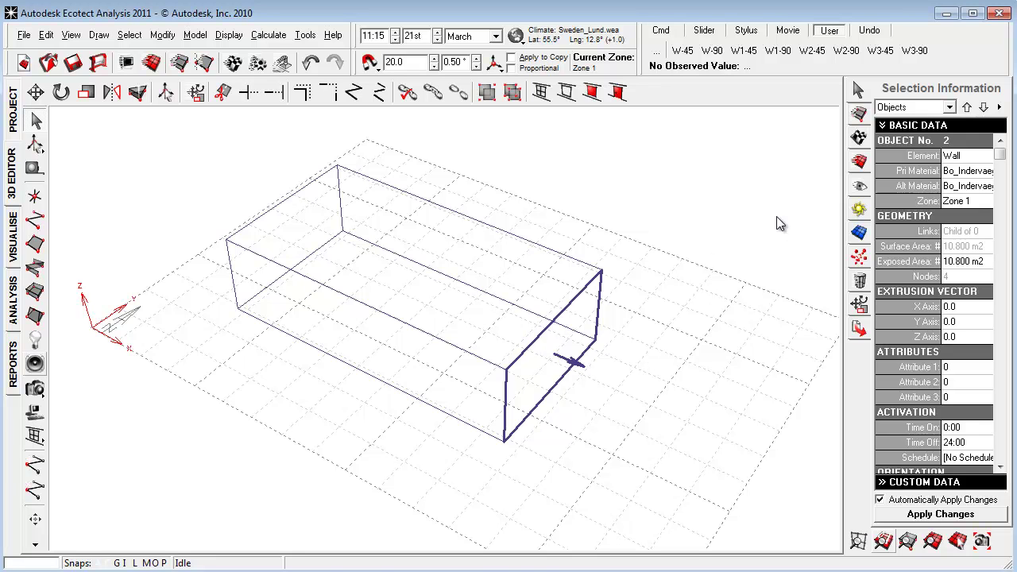
{"action": "right_click_drag", "start_coordinate": [714, 210], "coordinate": [671, 307]}
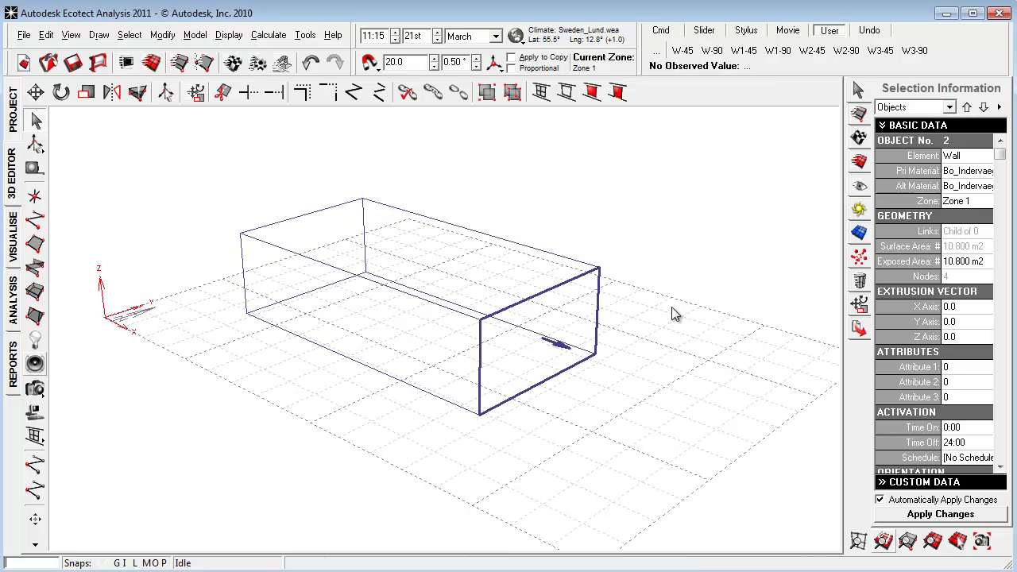
Display the zone as a shaded model in the Visualise view and fit it to the view
{"action": "left_click", "coordinate": [15, 243]}
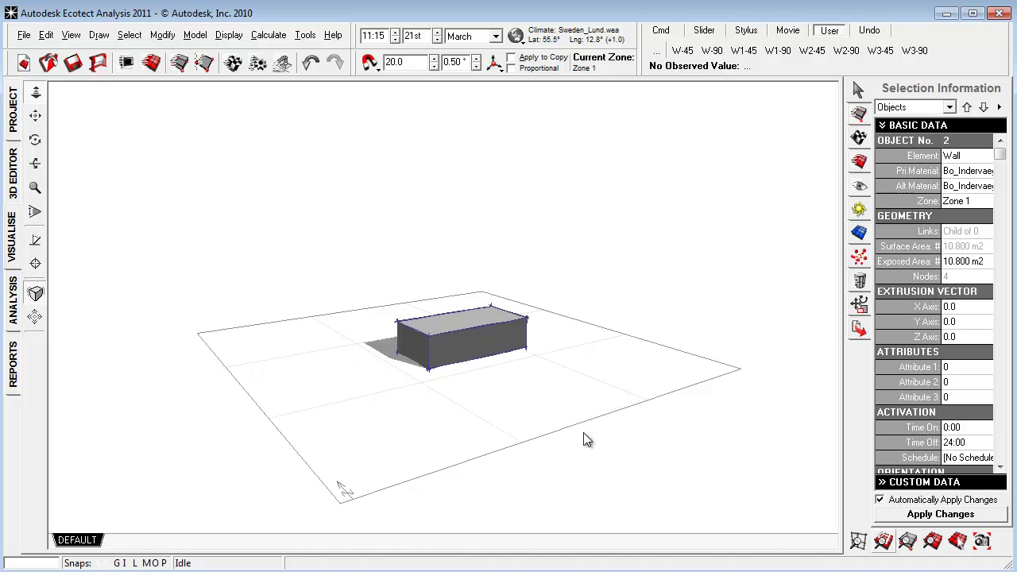
{"action": "left_click", "coordinate": [893, 546]}
{"action": "right_click_drag", "start_coordinate": [142, 368], "coordinate": [476, 425]}
{"action": "scroll", "coordinate": [716, 478], "scroll_direction": "up", "scroll_amount": 5}
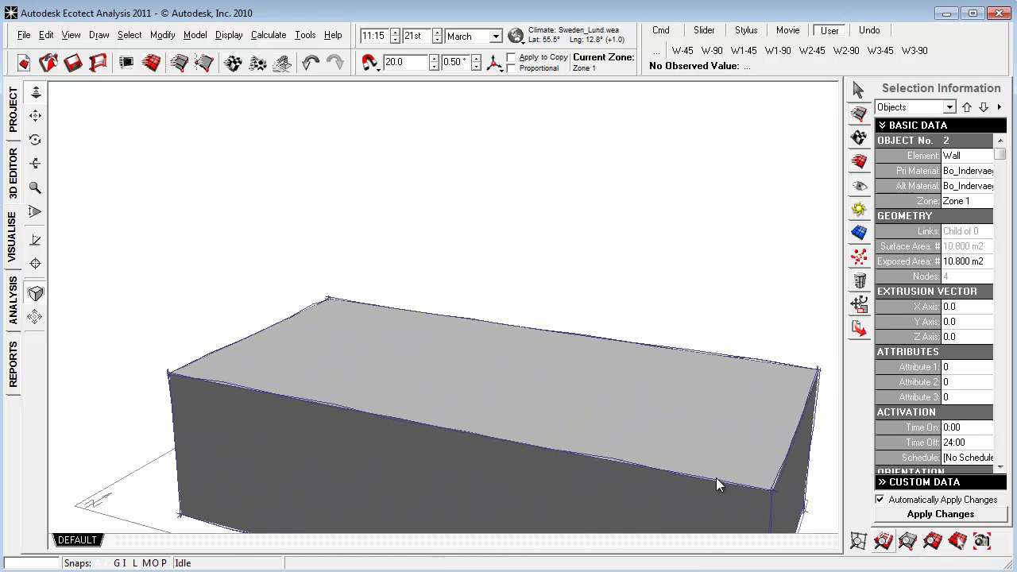
{"action": "left_click", "coordinate": [886, 545]}
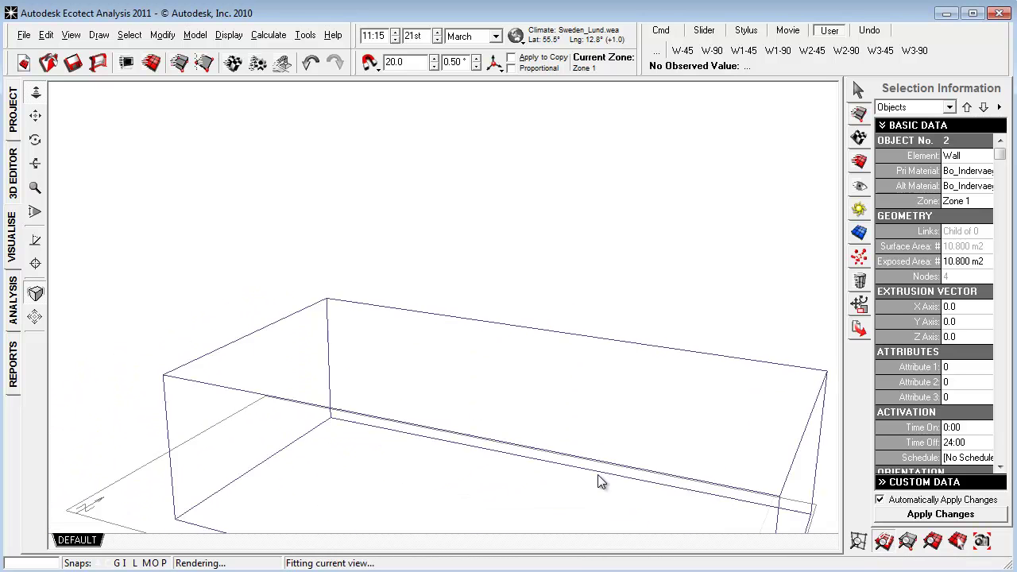
Apply the Fuzzy Sketch default OpenGL set to the visualisation and replace it with the Technical set
{"action": "left_click", "coordinate": [860, 187]}
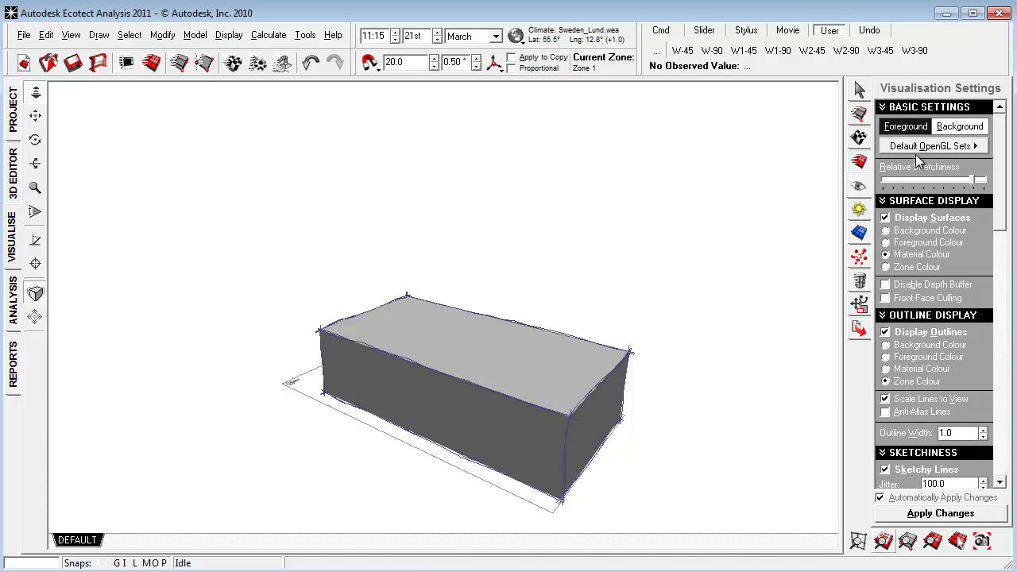
{"action": "left_click", "coordinate": [931, 148]}
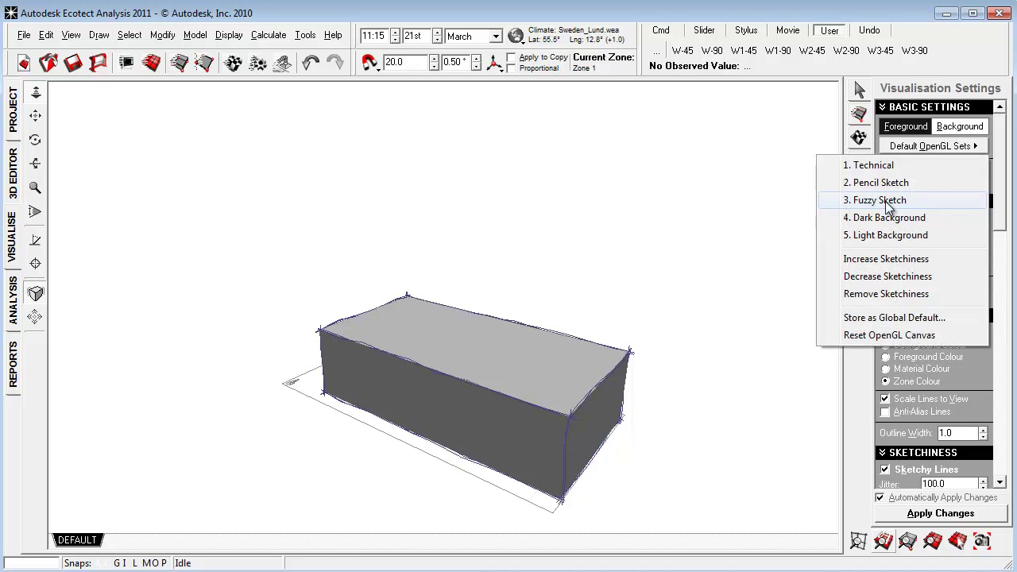
{"action": "left_click", "coordinate": [888, 200]}
{"action": "left_click", "coordinate": [932, 148]}
{"action": "left_click", "coordinate": [921, 165]}
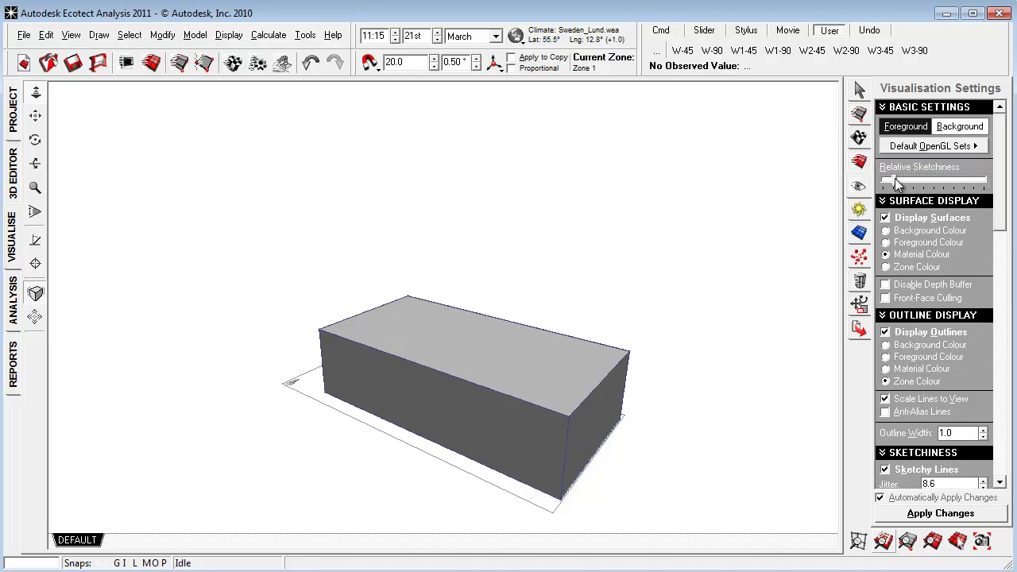
Reduce the relative sketchiness to its minimum, keep surfaces in material colour and set the outlines to material colour as well
{"action": "mouse_move", "coordinate": [899, 182]}
{"action": "left_mouse_down"}
{"action": "mouse_move", "coordinate": [885, 183]}
{"action": "mouse_move", "coordinate": [955, 183]}
{"action": "mouse_move", "coordinate": [866, 183]}
{"action": "left_mouse_up"}
{"action": "left_click", "coordinate": [885, 267]}
{"action": "left_click", "coordinate": [886, 254]}
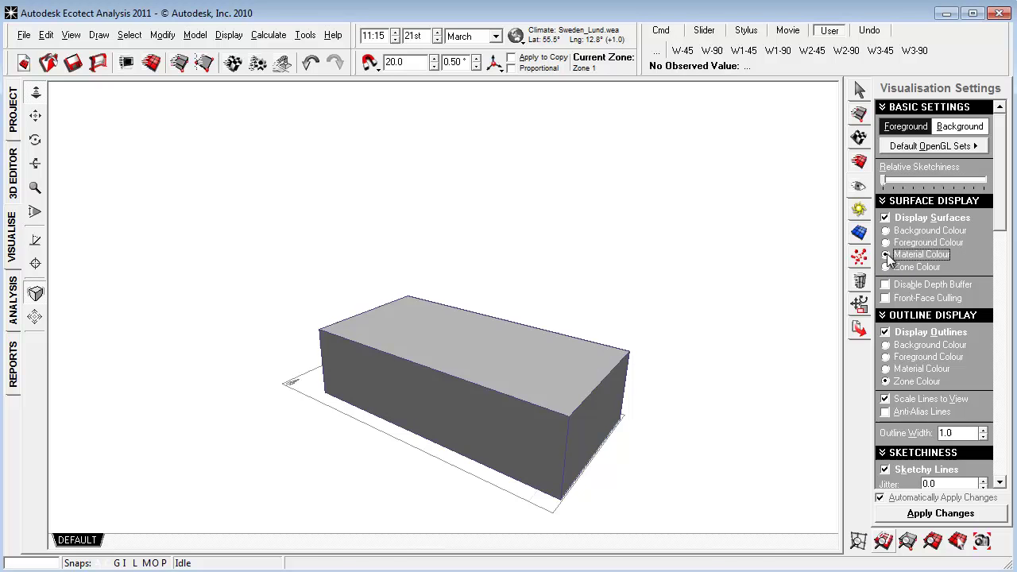
{"action": "left_click", "coordinate": [887, 370]}
{"action": "right_click_drag", "start_coordinate": [669, 414], "coordinate": [576, 402]}
{"action": "scroll", "coordinate": [584, 466], "scroll_direction": "up", "scroll_amount": 2}
Try making the model surfaces transparent and switch the transparency off again
{"action": "scroll", "coordinate": [937, 238], "scroll_direction": "down", "scroll_amount": 9}
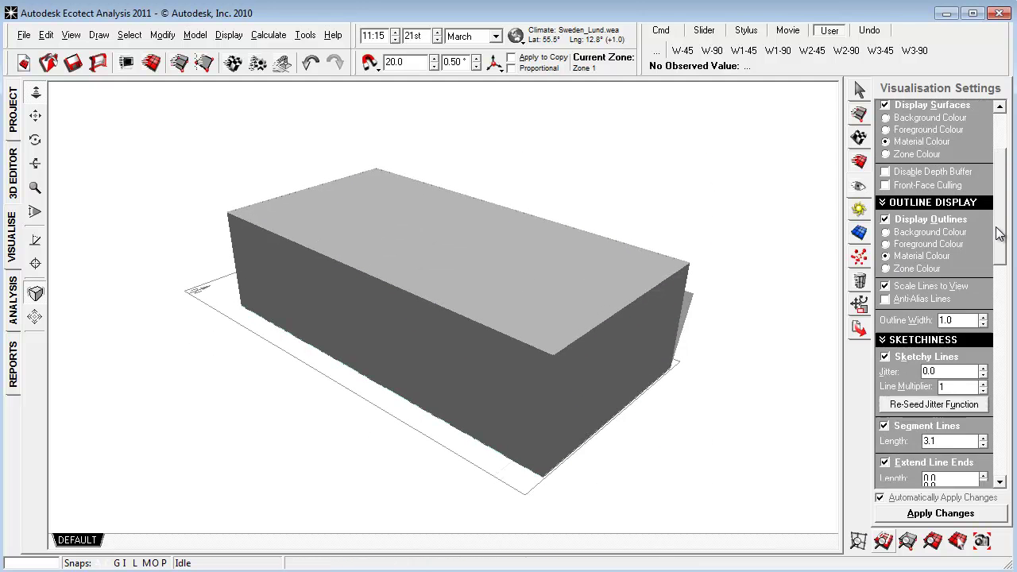
{"action": "left_click", "coordinate": [885, 253]}
{"action": "left_click", "coordinate": [885, 252]}
Try a horizontal cut-away section through the model to look inside the zone
{"action": "scroll", "coordinate": [914, 270], "scroll_direction": "down", "scroll_amount": 3}
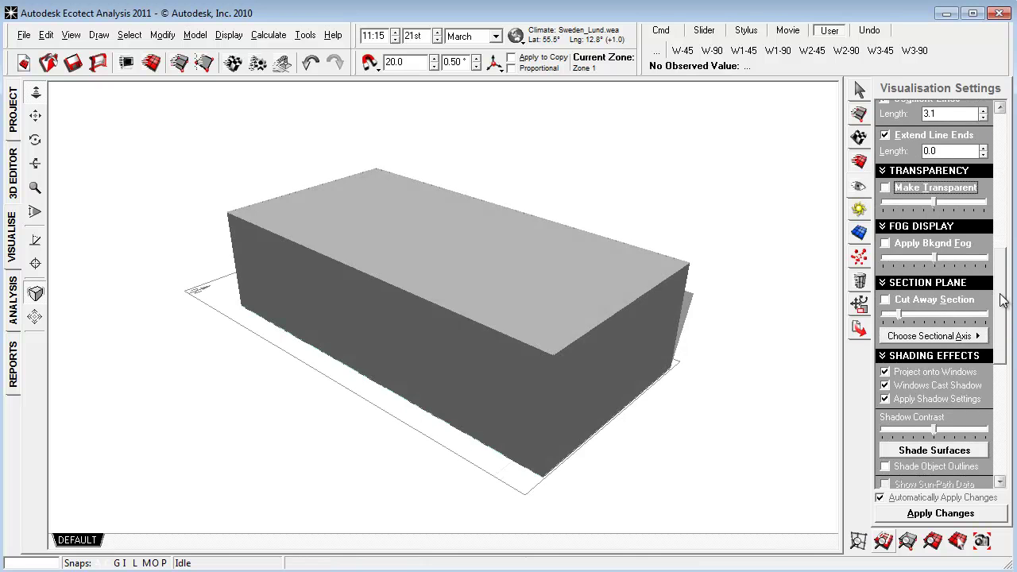
{"action": "left_click", "coordinate": [884, 289]}
{"action": "left_click", "coordinate": [884, 289]}
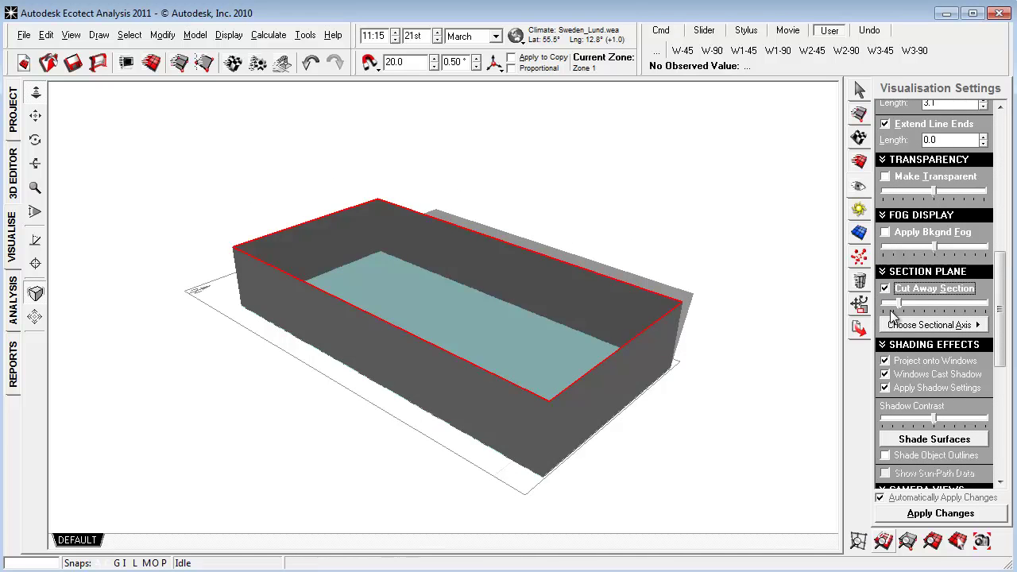
{"action": "right_click_drag", "start_coordinate": [780, 338], "coordinate": [739, 338]}
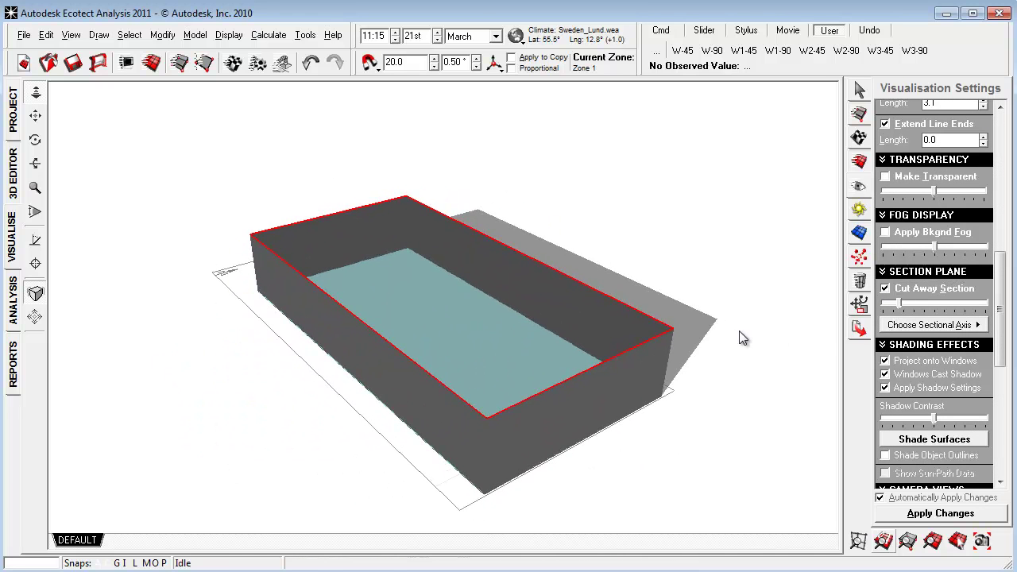
Change the sectional axis to cut the model vertically along its length, and turn the cut-away section off
{"action": "left_click", "coordinate": [929, 325]}
{"action": "left_click", "coordinate": [910, 400]}
{"action": "right_click_drag", "start_coordinate": [502, 332], "coordinate": [687, 336]}
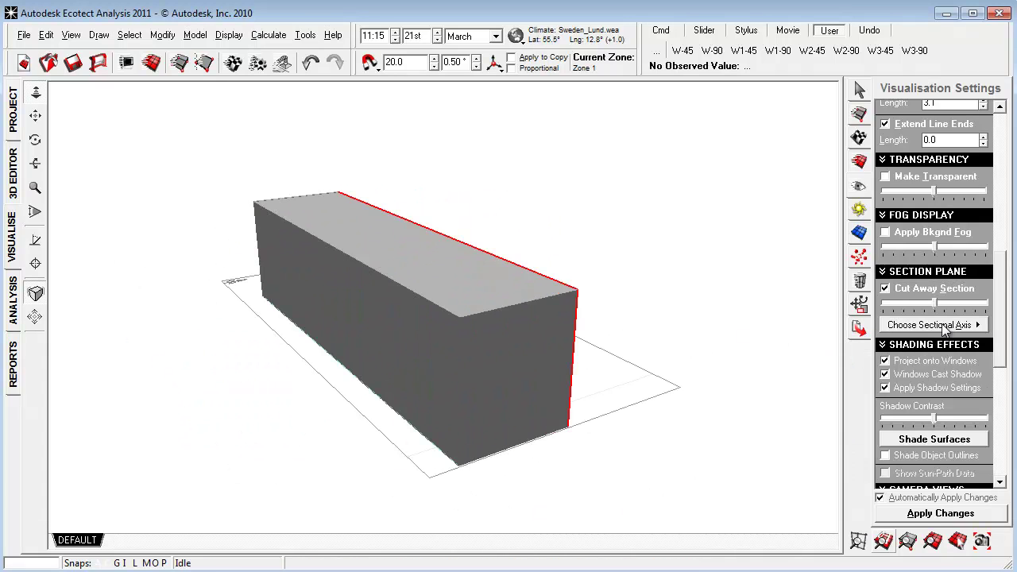
{"action": "left_click", "coordinate": [898, 288]}
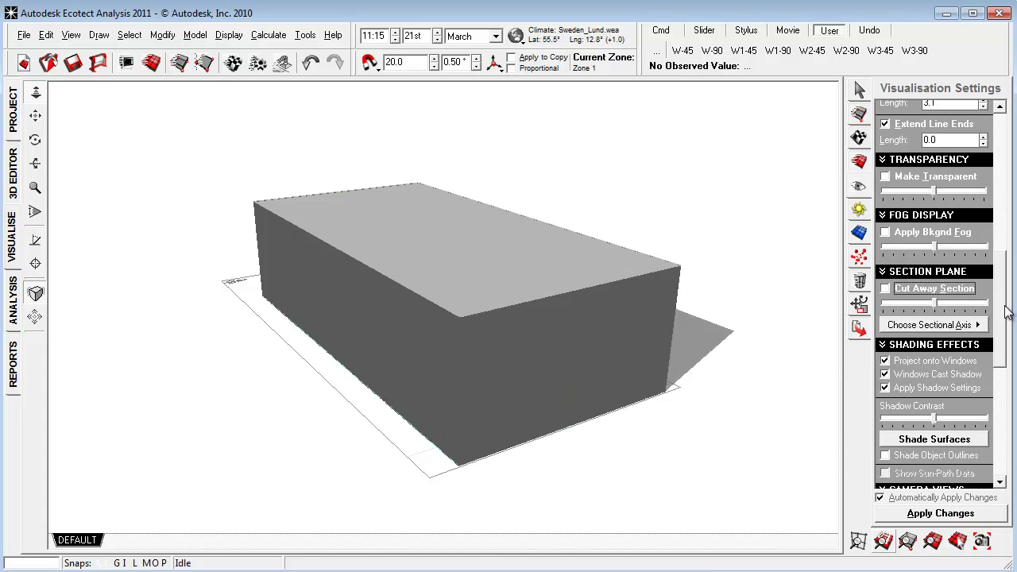
{"action": "scroll", "coordinate": [1003, 325], "scroll_direction": "down", "scroll_amount": 3}
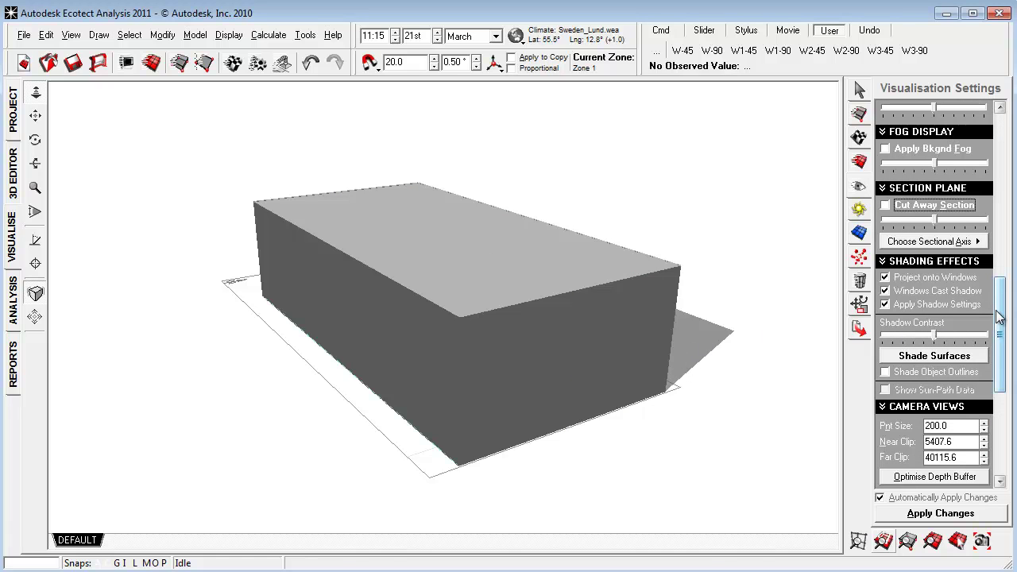
{"action": "scroll", "coordinate": [1003, 393], "scroll_direction": "down", "scroll_amount": 6}
{"action": "left_click_drag", "start_coordinate": [1002, 392], "coordinate": [1003, 111]}
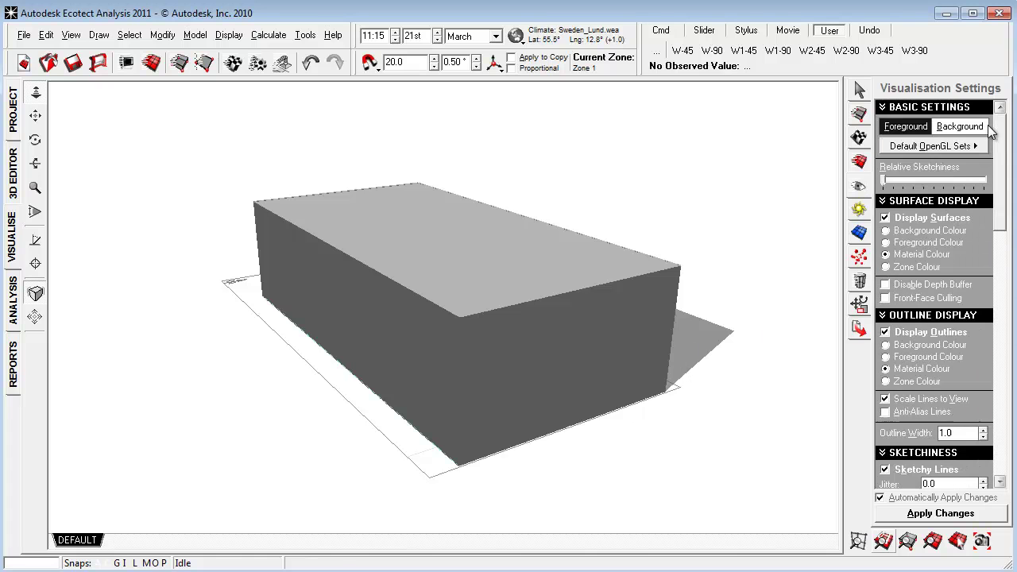
Display the daily and annual sun paths around the model from the shadow settings
{"action": "left_click", "coordinate": [859, 209]}
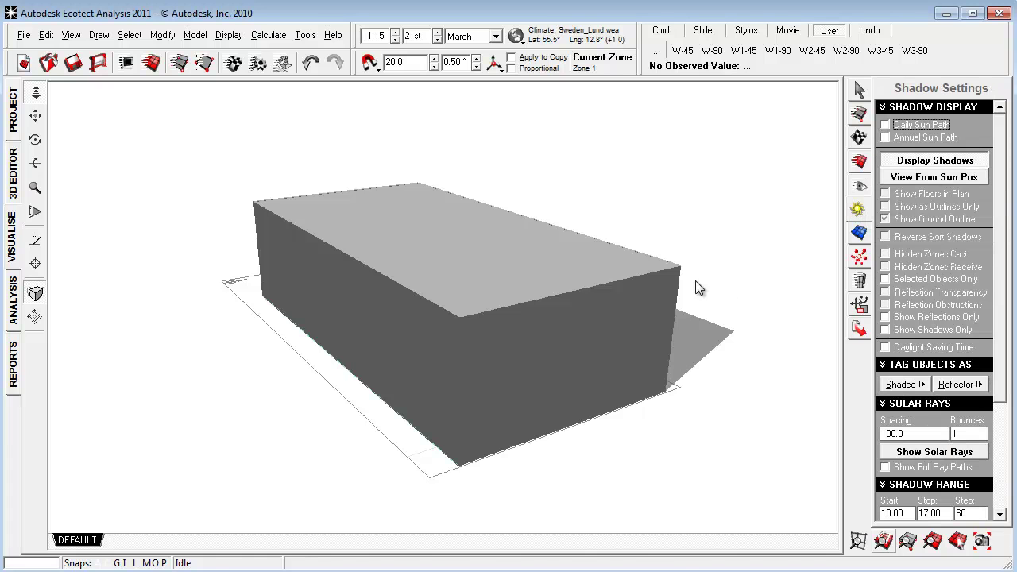
{"action": "right_click_drag", "start_coordinate": [694, 286], "coordinate": [643, 277]}
{"action": "right_click_drag", "start_coordinate": [703, 235], "coordinate": [553, 290]}
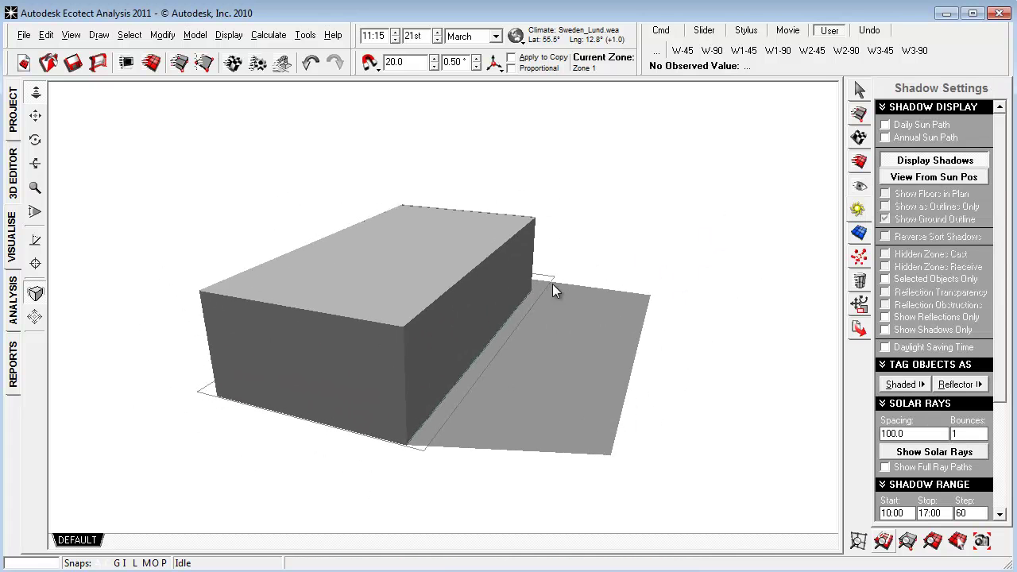
{"action": "left_click", "coordinate": [886, 125]}
{"action": "left_click", "coordinate": [886, 137]}
{"action": "mouse_move", "coordinate": [670, 359]}
{"action": "right_mouse_down"}
{"action": "mouse_move", "coordinate": [603, 363]}
{"action": "mouse_move", "coordinate": [635, 352]}
{"action": "mouse_move", "coordinate": [778, 359]}
{"action": "right_mouse_up"}
{"action": "right_click_drag", "start_coordinate": [347, 411], "coordinate": [726, 435]}
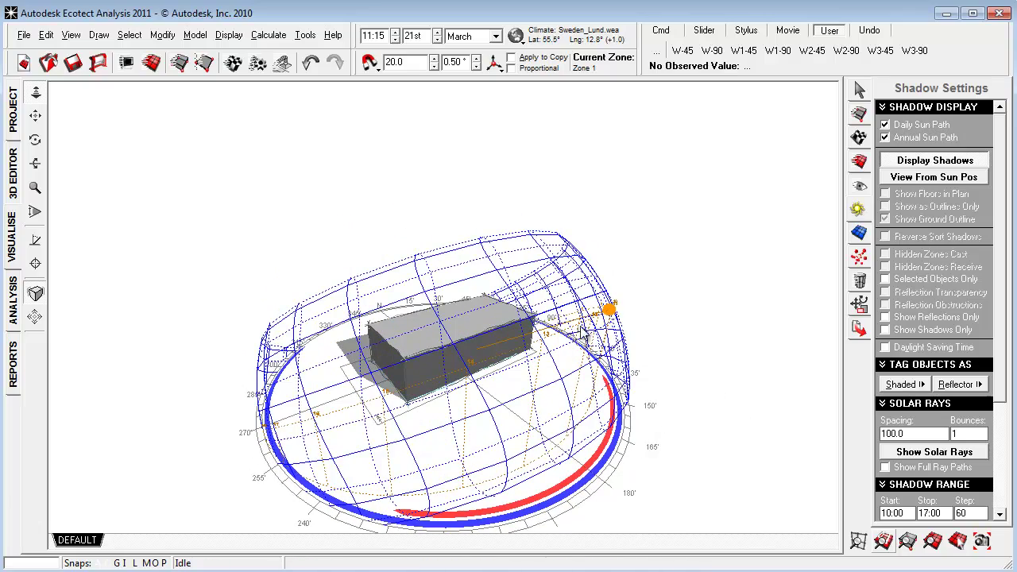
{"action": "right_click_drag", "start_coordinate": [370, 488], "coordinate": [415, 406]}
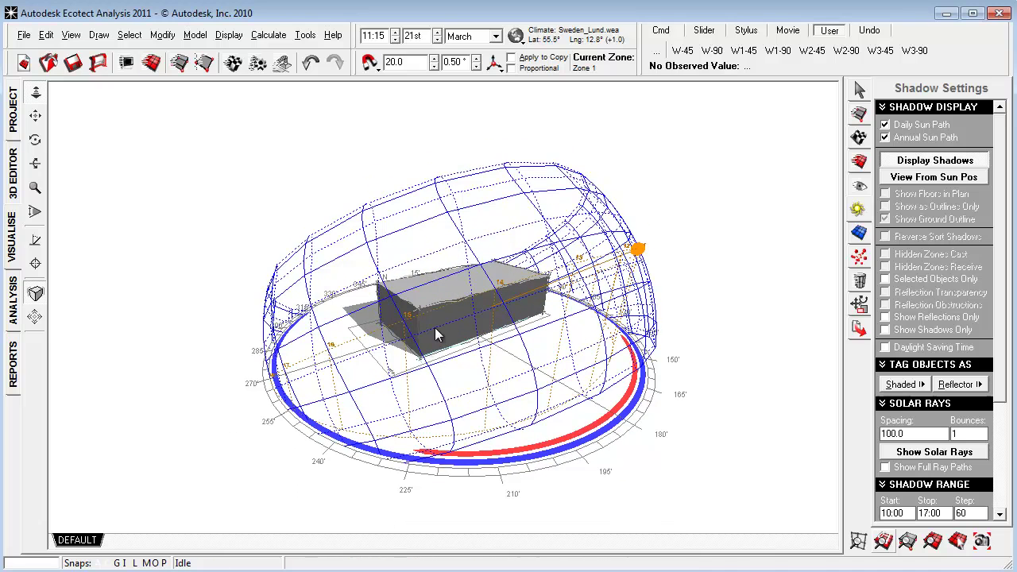
{"action": "scroll", "coordinate": [653, 334], "scroll_direction": "up", "scroll_amount": 1}
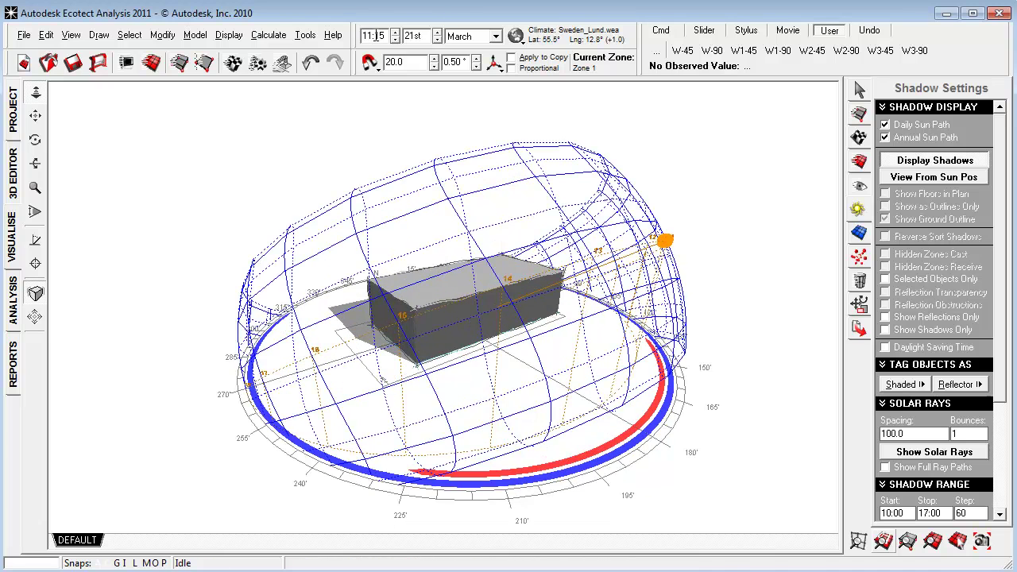
Step the time of day to 10:15 to move the sun and the cast shadow
{"action": "left_click", "coordinate": [376, 35]}
{"action": "scroll", "coordinate": [375, 35], "scroll_direction": "down", "scroll_amount": 1}
{"action": "scroll", "coordinate": [376, 35], "scroll_direction": "up", "scroll_amount": 1}
{"action": "scroll", "coordinate": [376, 36], "scroll_direction": "down", "scroll_amount": 2}
{"action": "scroll", "coordinate": [375, 36], "scroll_direction": "up", "scroll_amount": 2}
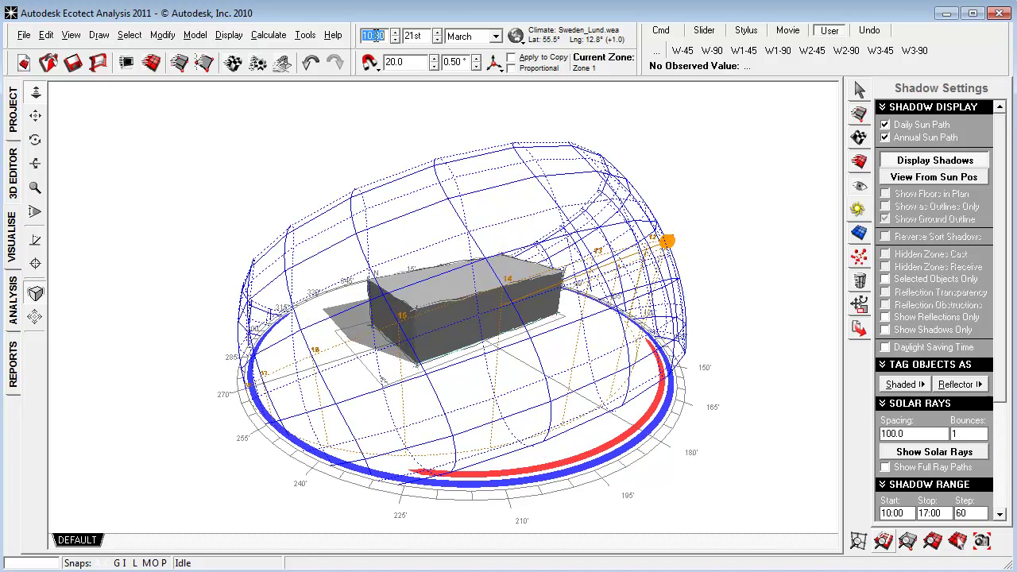
{"action": "scroll", "coordinate": [376, 35], "scroll_direction": "down", "scroll_amount": 1}
{"action": "scroll", "coordinate": [376, 36], "scroll_direction": "up", "scroll_amount": 1}
{"action": "key", "text": "Down"}
Set the date to the Summer Solstice and view the resulting shadow from another side
{"action": "left_click", "coordinate": [516, 35]}
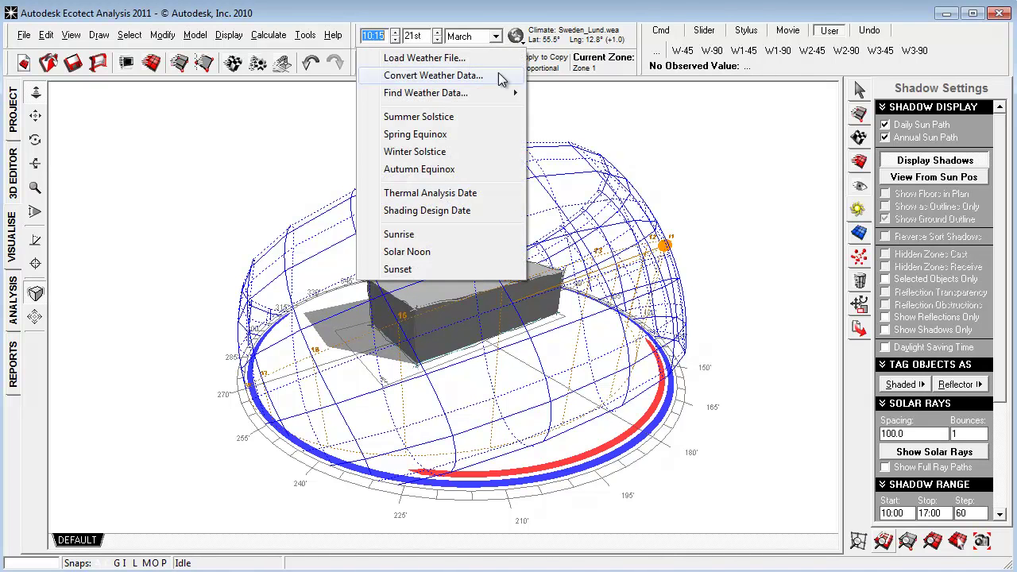
{"action": "left_click", "coordinate": [458, 118]}
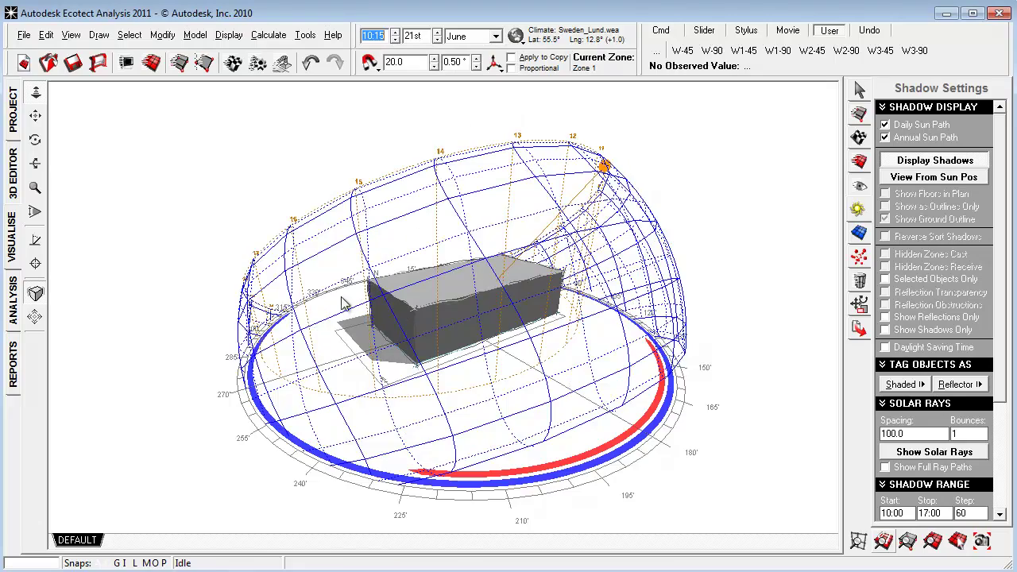
{"action": "middle_click_drag", "start_coordinate": [346, 305], "coordinate": [389, 317]}
{"action": "right_click_drag", "start_coordinate": [389, 318], "coordinate": [327, 281]}
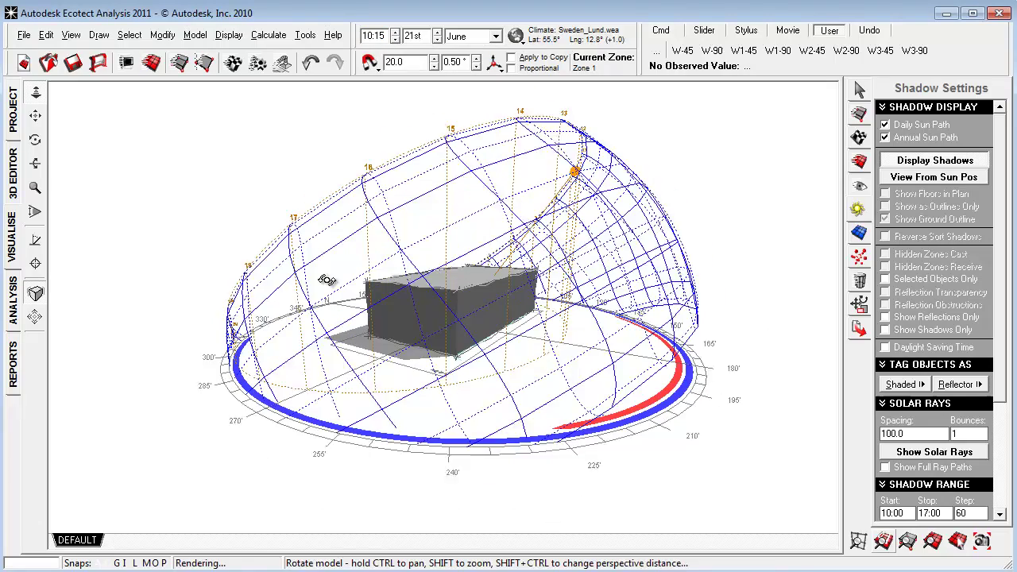
Show the shadow range from 10:00 to 17:00 in steps of 60 and view it from both sides
{"action": "scroll", "coordinate": [1007, 237], "scroll_direction": "down", "scroll_amount": 4}
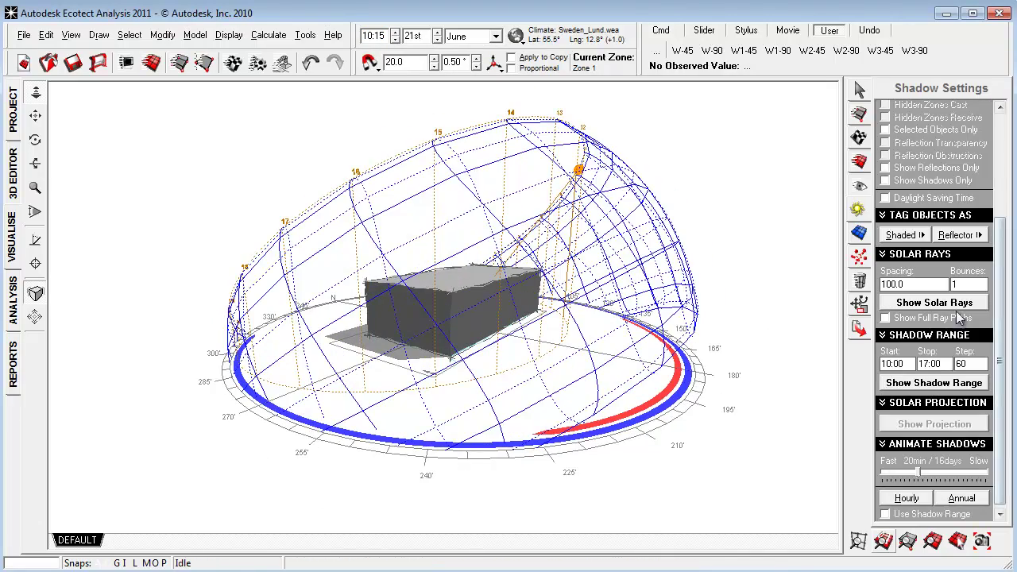
{"action": "mouse_move", "coordinate": [526, 319]}
{"action": "middle_mouse_down"}
{"action": "mouse_move", "coordinate": [550, 352]}
{"action": "mouse_move", "coordinate": [554, 343]}
{"action": "middle_mouse_up"}
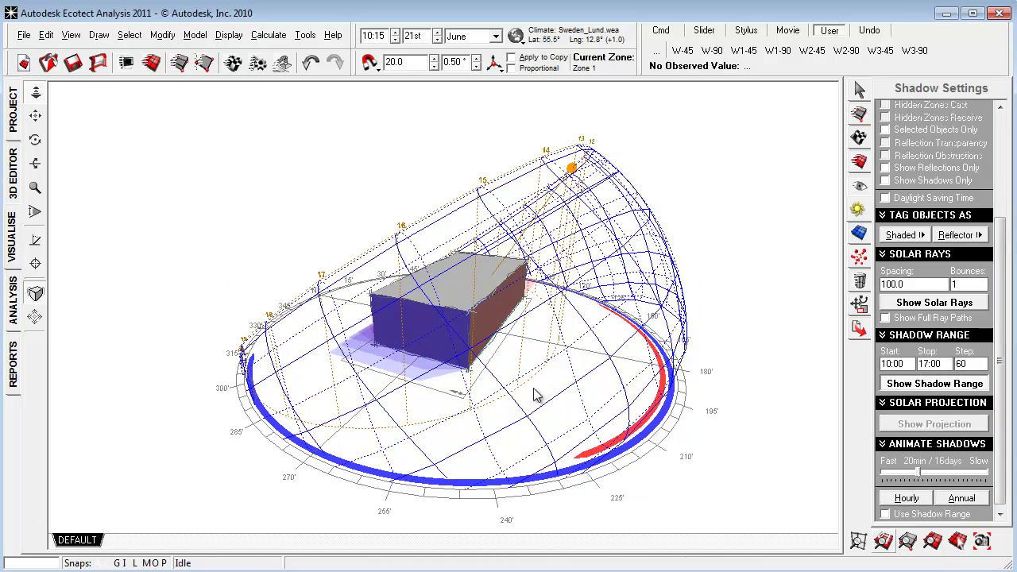
{"action": "middle_click_drag", "start_coordinate": [616, 412], "coordinate": [775, 370]}
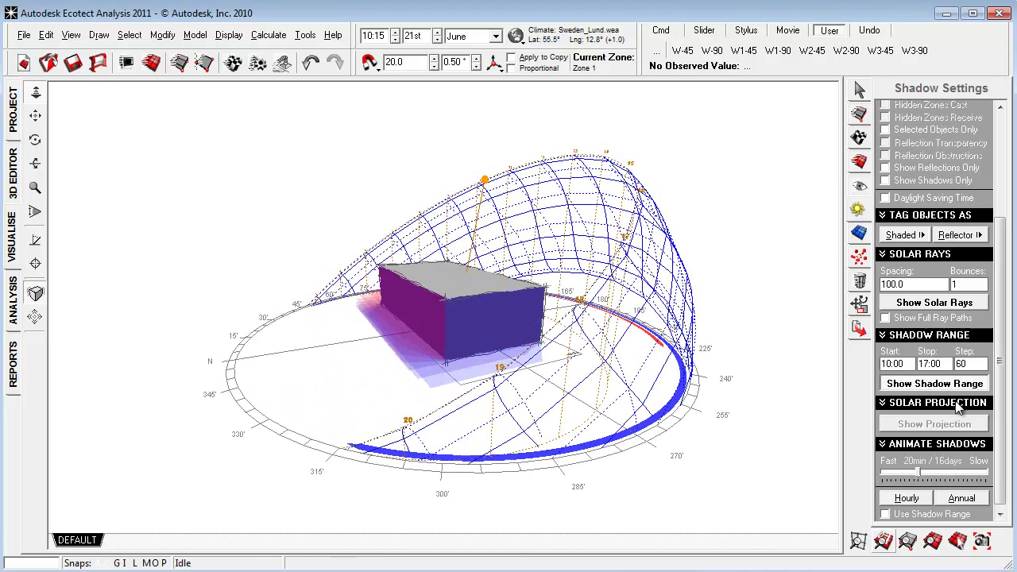
{"action": "scroll", "coordinate": [953, 357], "scroll_direction": "up", "scroll_amount": 5}
Open the zone list, hide Zone 1 and show it again
{"action": "left_click", "coordinate": [859, 113]}
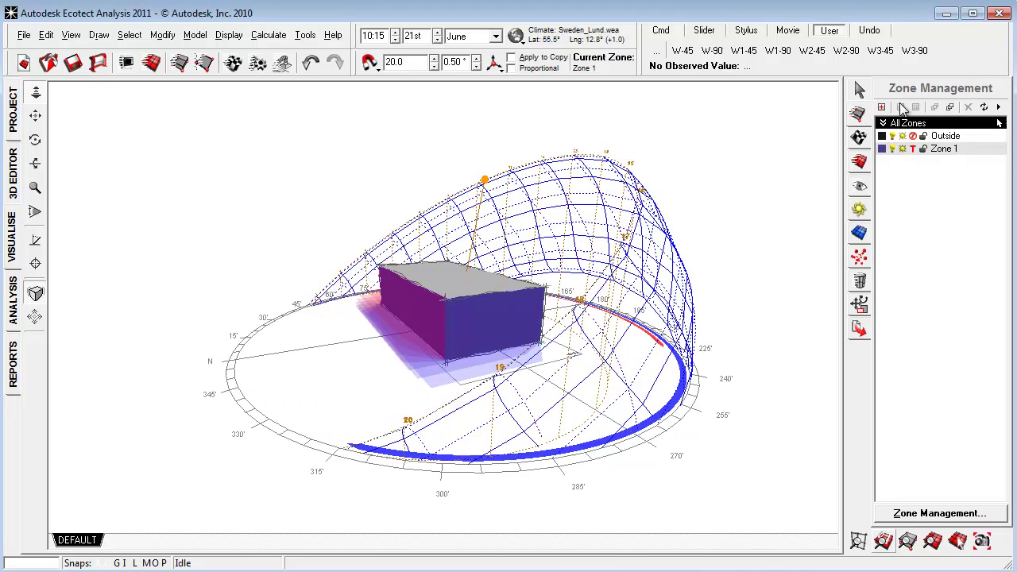
{"action": "right_click_drag", "start_coordinate": [484, 350], "coordinate": [464, 371]}
{"action": "scroll", "coordinate": [464, 371], "scroll_direction": "up", "scroll_amount": 2}
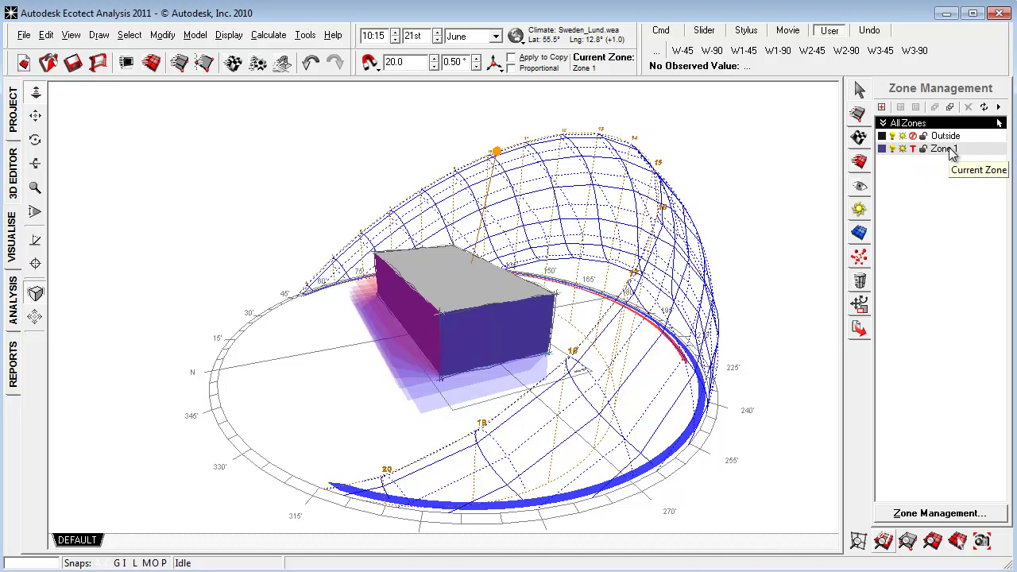
{"action": "left_click", "coordinate": [892, 149]}
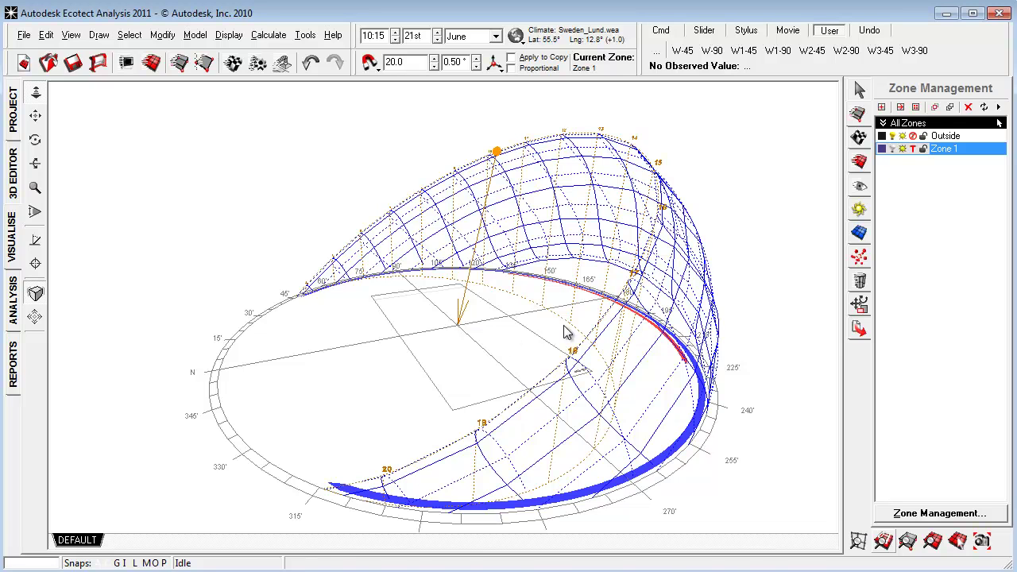
{"action": "left_click", "coordinate": [892, 151]}
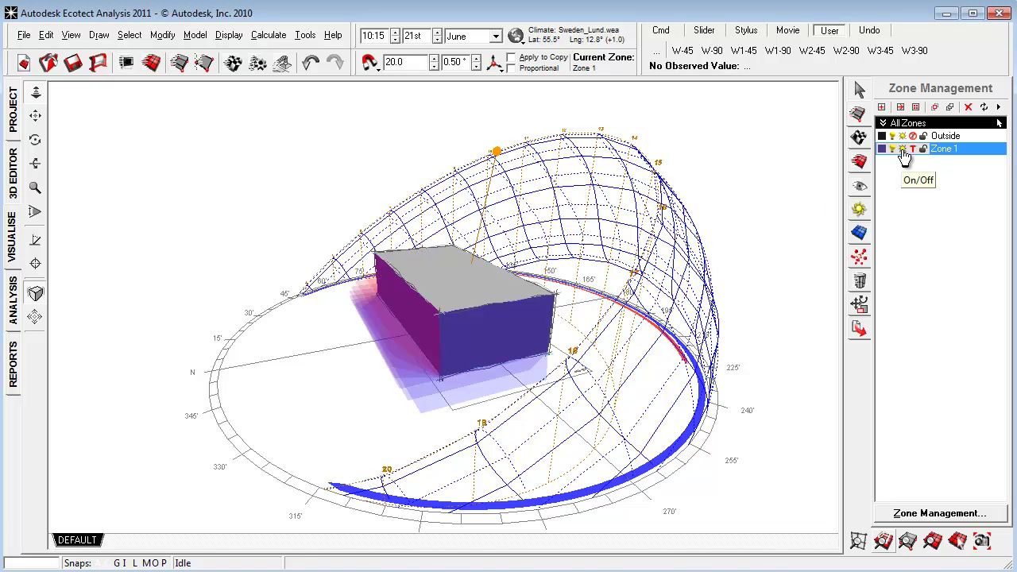
Switch Zone 1 off and back on, and make it non-thermal
{"action": "left_click", "coordinate": [903, 154]}
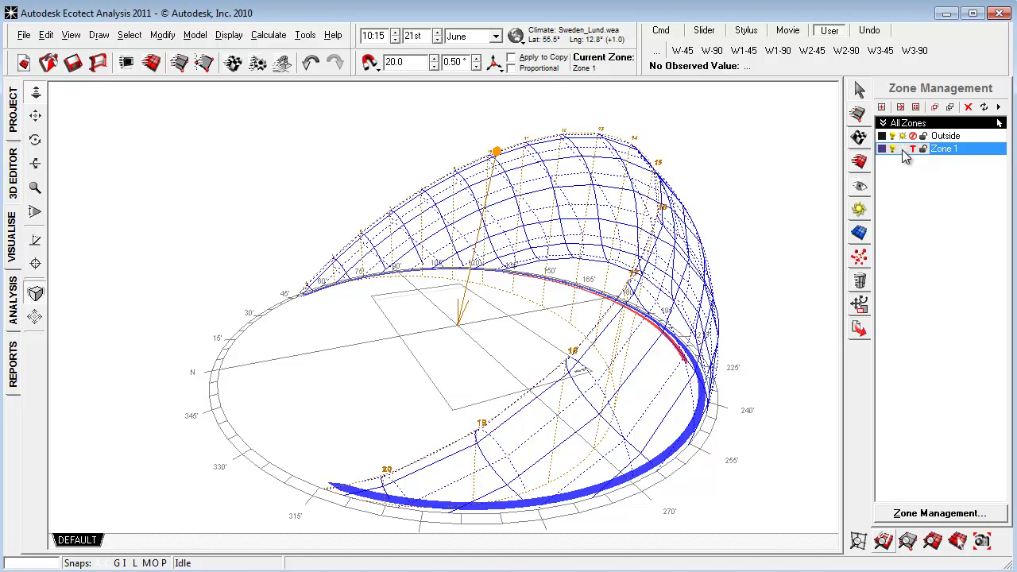
{"action": "left_click", "coordinate": [903, 149]}
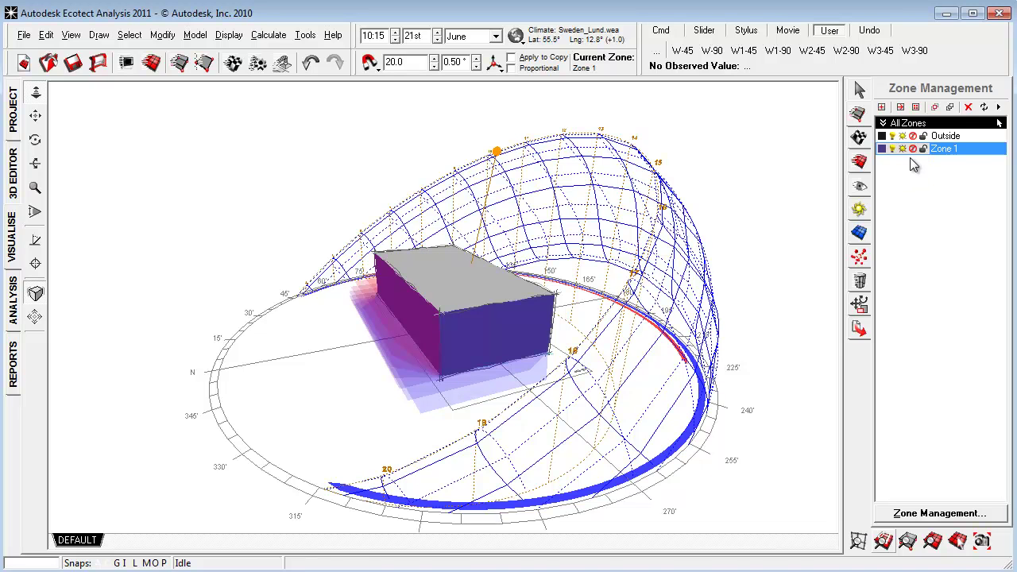
{"action": "right_click_drag", "start_coordinate": [690, 398], "coordinate": [540, 387]}
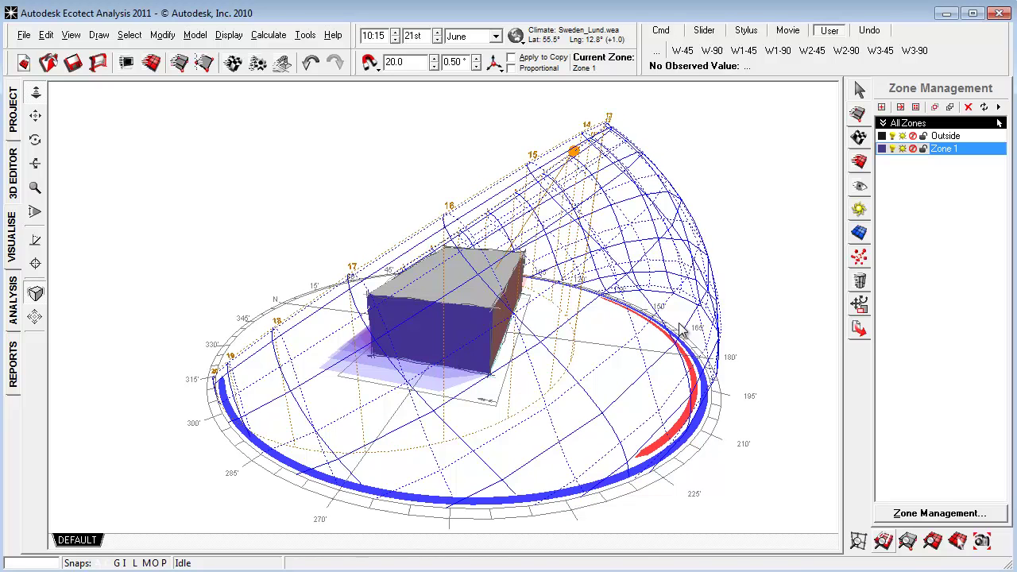
Review Zone 1's general settings, thermal properties and available active system types in the detailed zone management
{"action": "left_click", "coordinate": [934, 515]}
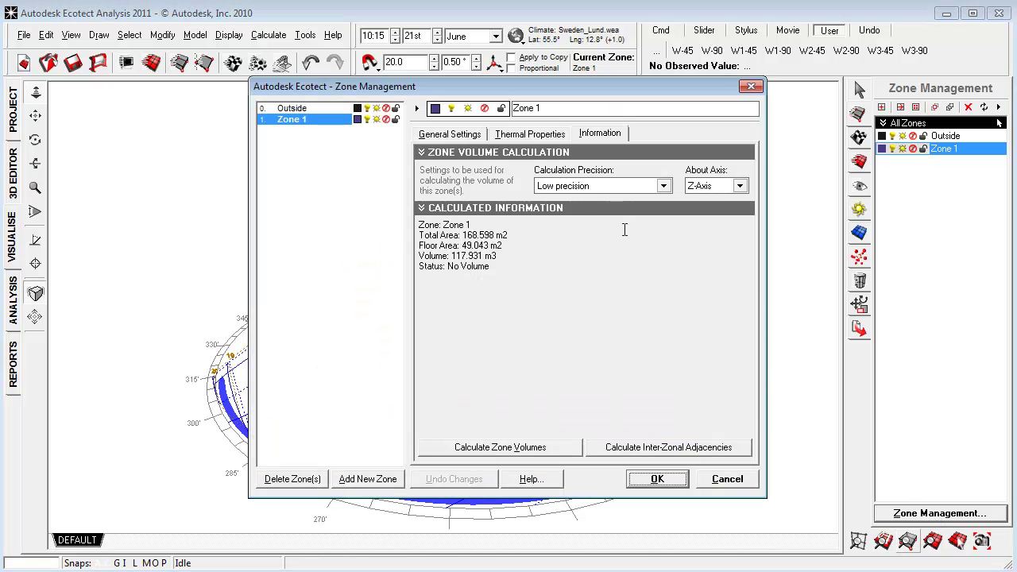
{"action": "left_click", "coordinate": [469, 136]}
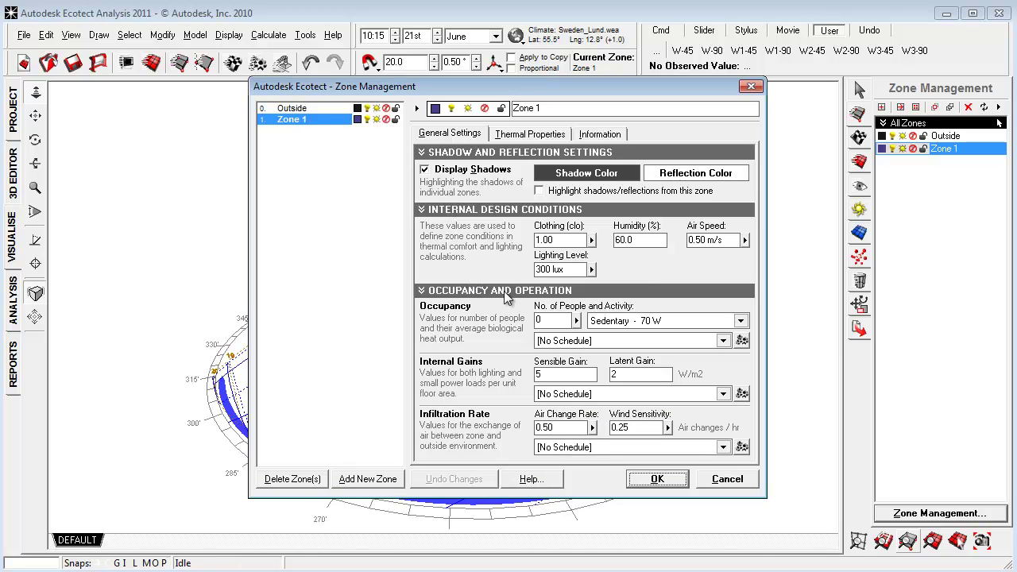
{"action": "left_click", "coordinate": [526, 137]}
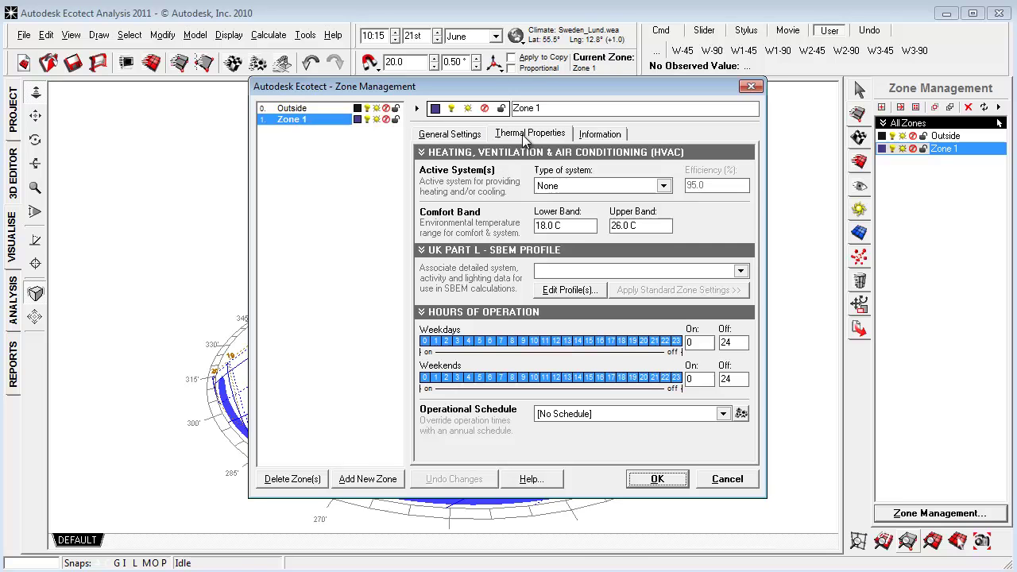
{"action": "left_click", "coordinate": [581, 187]}
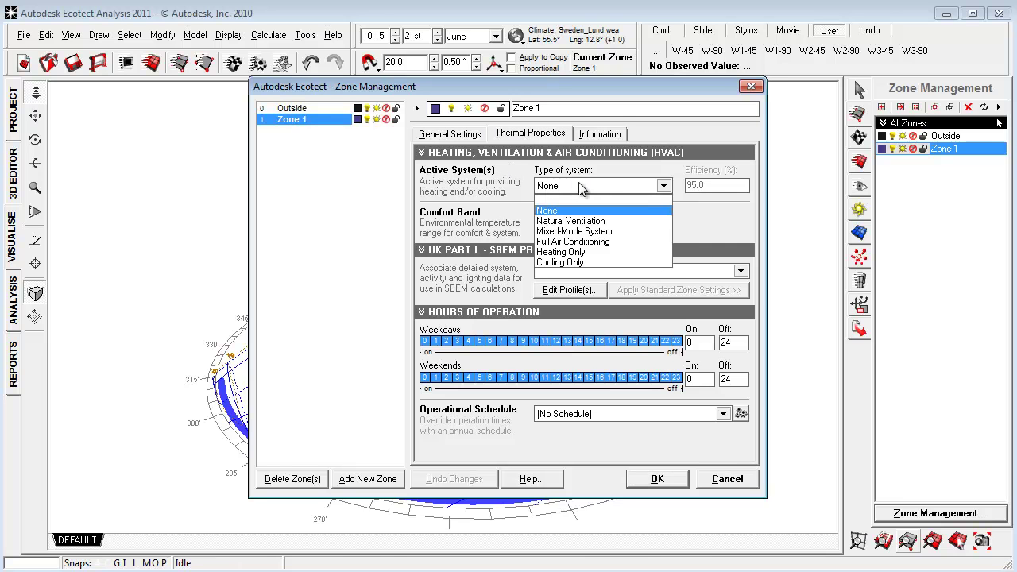
{"action": "left_click", "coordinate": [581, 187]}
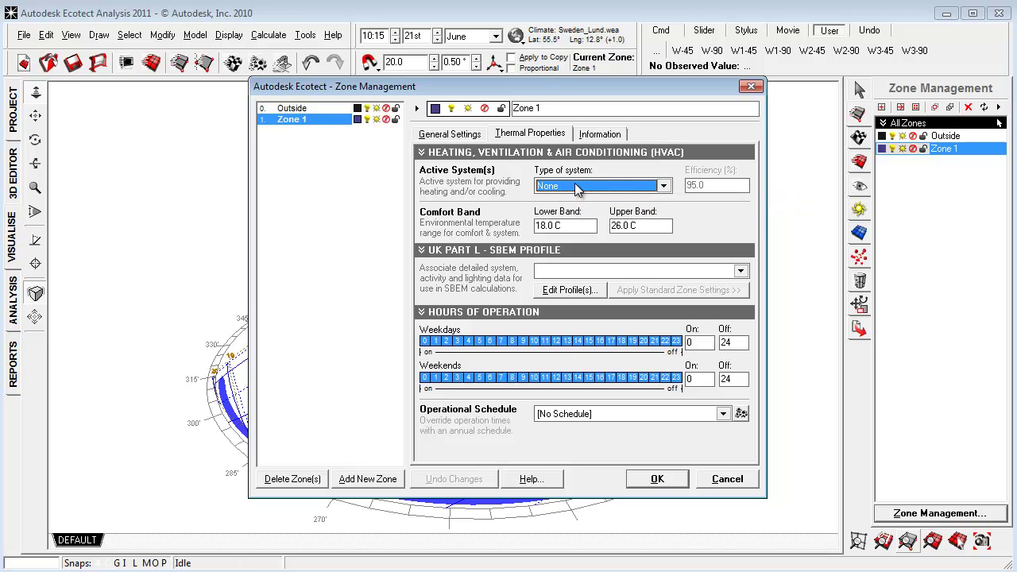
{"action": "left_click", "coordinate": [576, 185]}
{"action": "left_click", "coordinate": [576, 185]}
Review Zone 1's calculated area and volume information, and open the inter-zonal adjacencies wizard and cancel it
{"action": "left_click", "coordinate": [600, 135]}
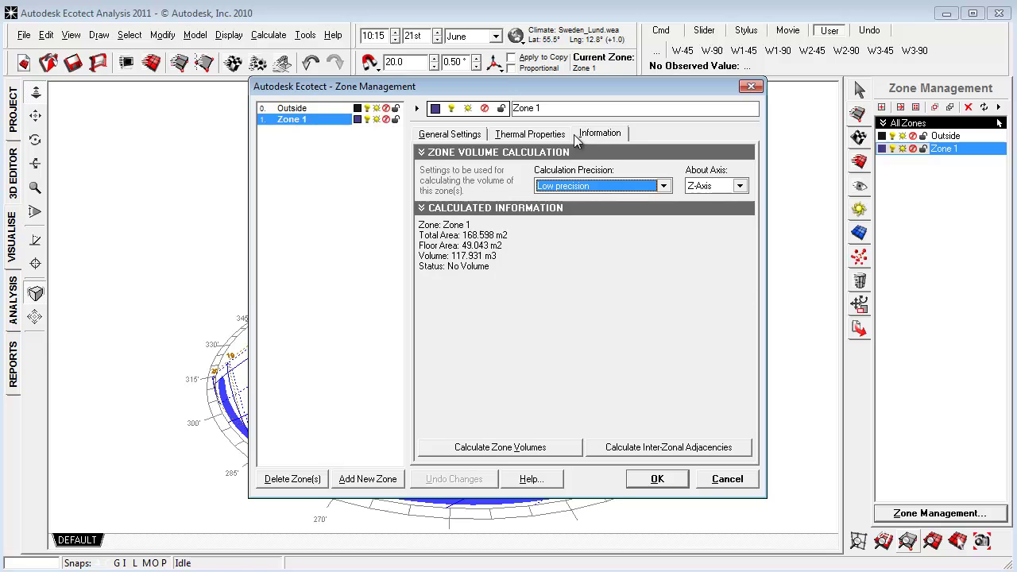
{"action": "left_click", "coordinate": [510, 260]}
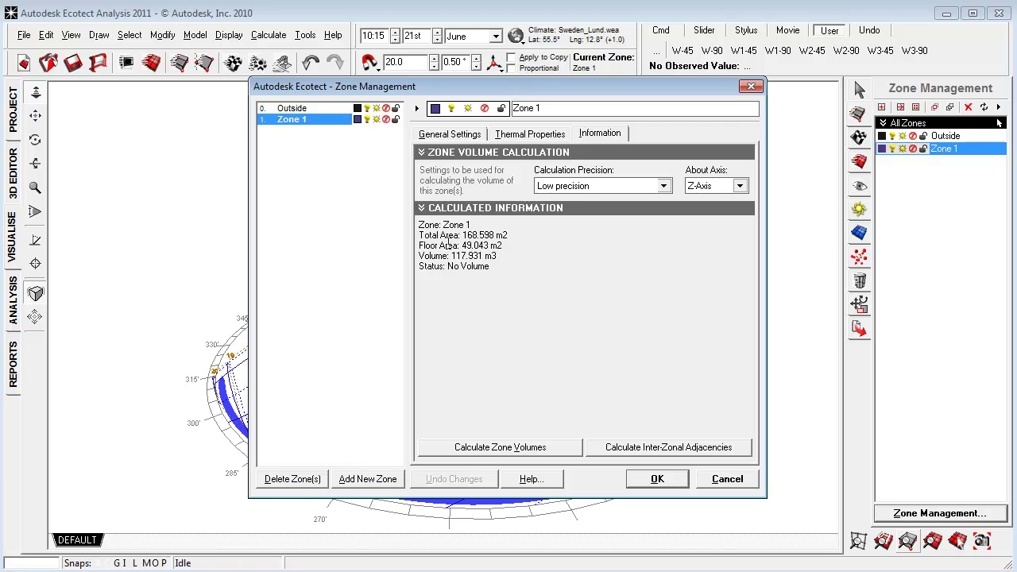
{"action": "left_click", "coordinate": [668, 448]}
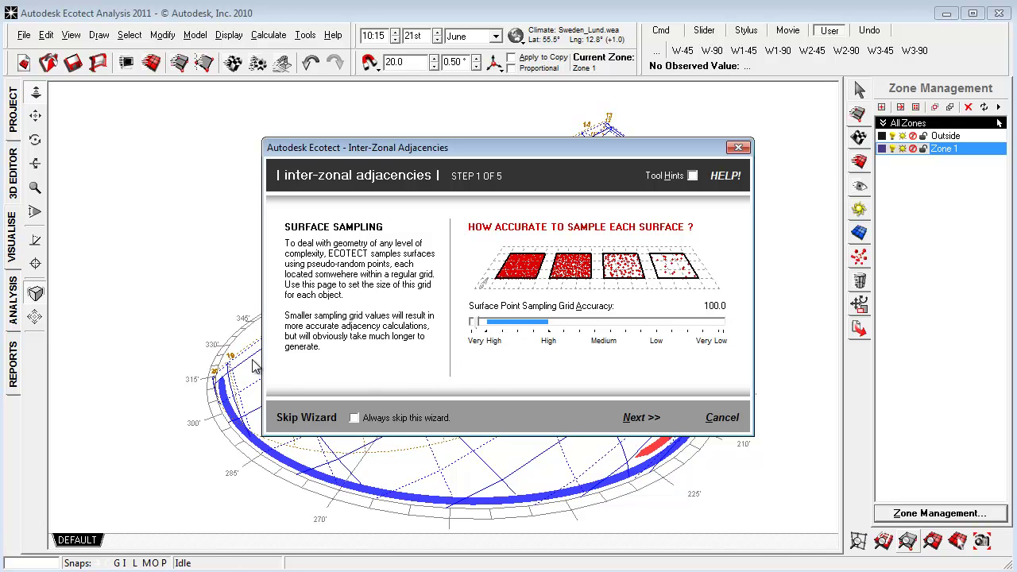
{"action": "left_click", "coordinate": [721, 421]}
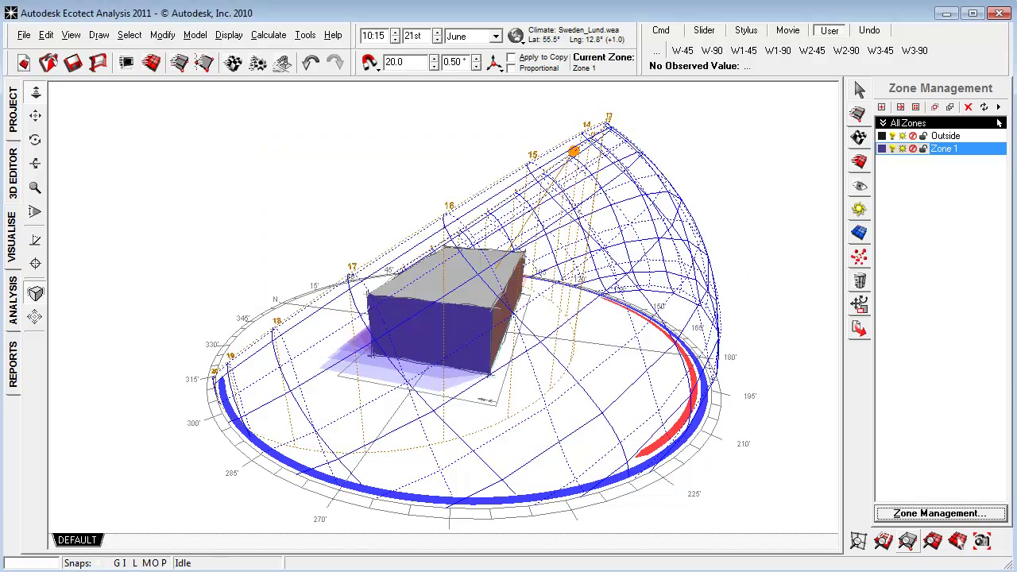